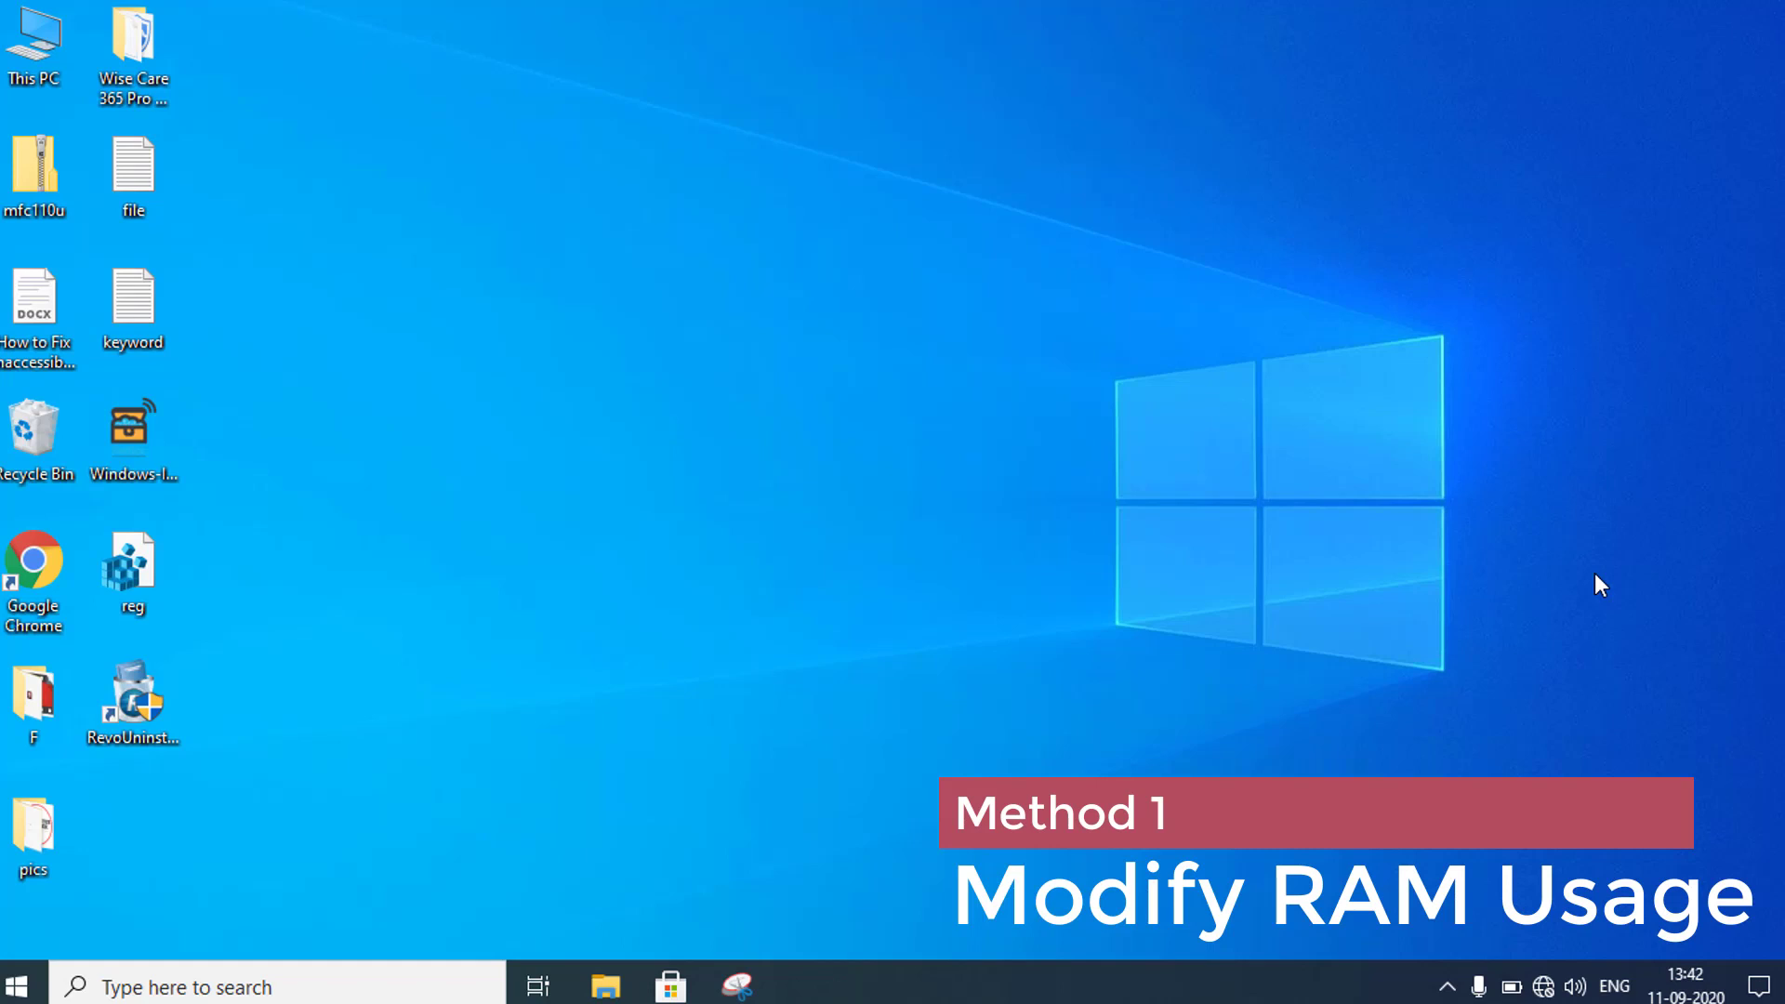
Launch msconfig from the Run box to bring up System Configuration
key("super+r")
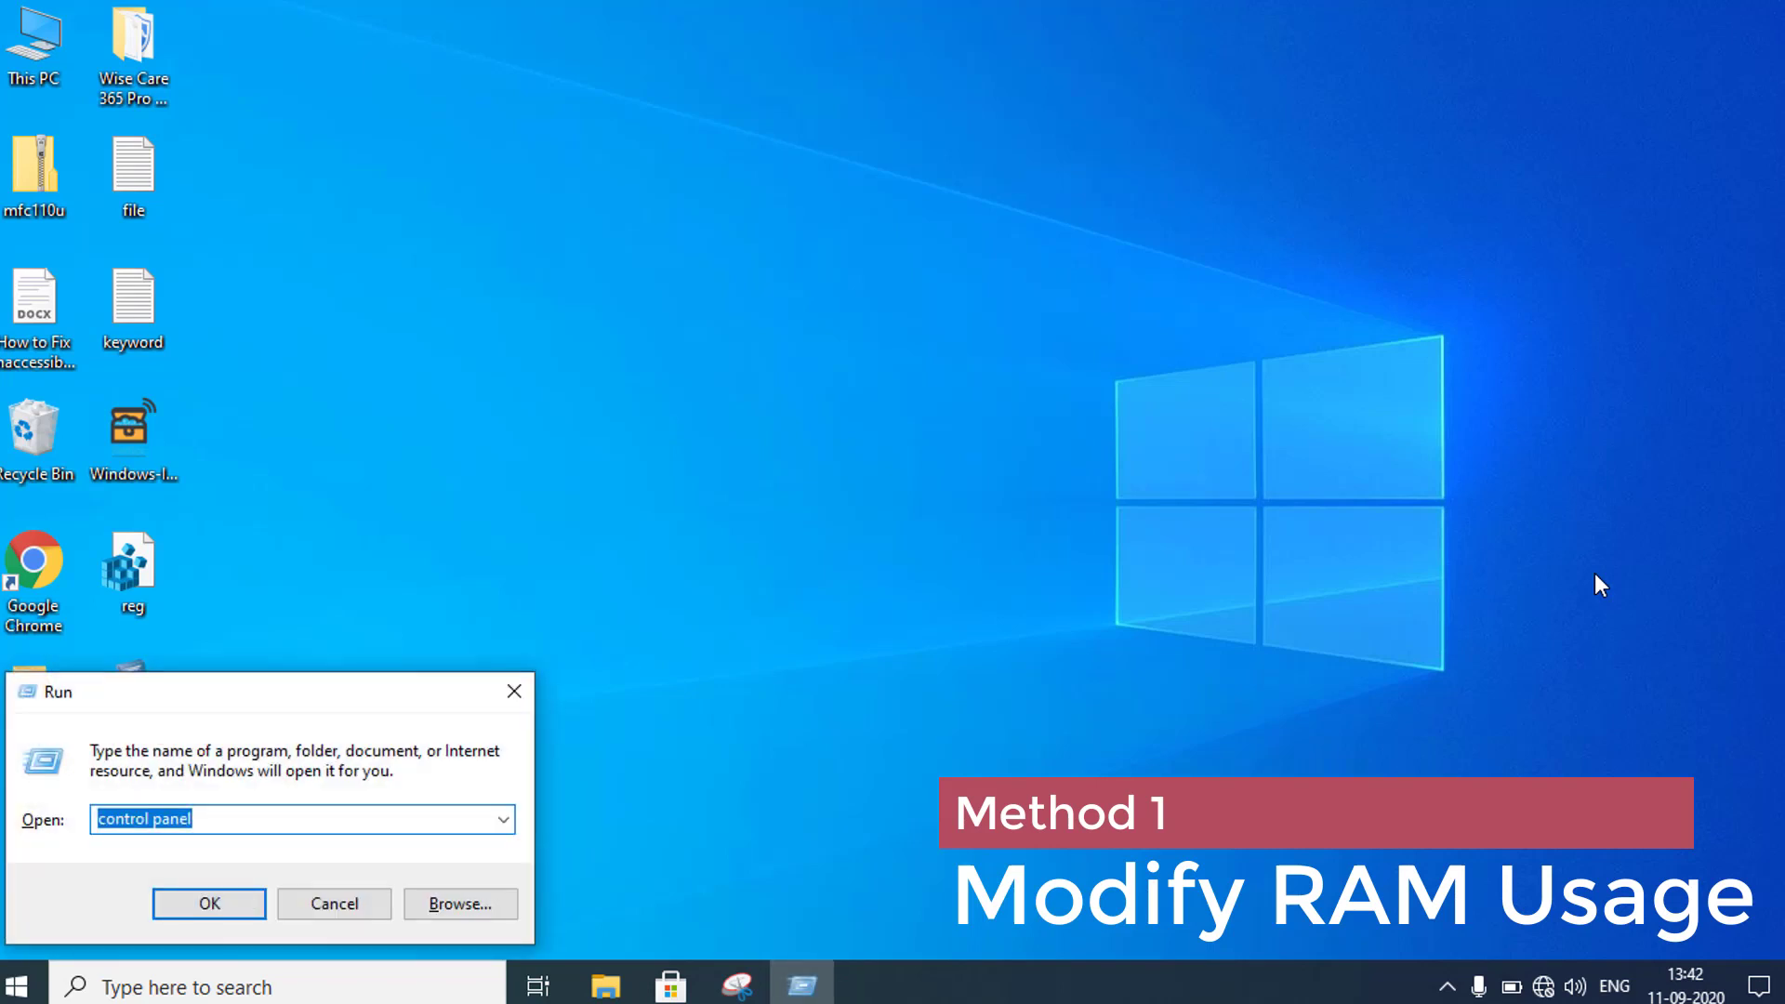
type("ms")
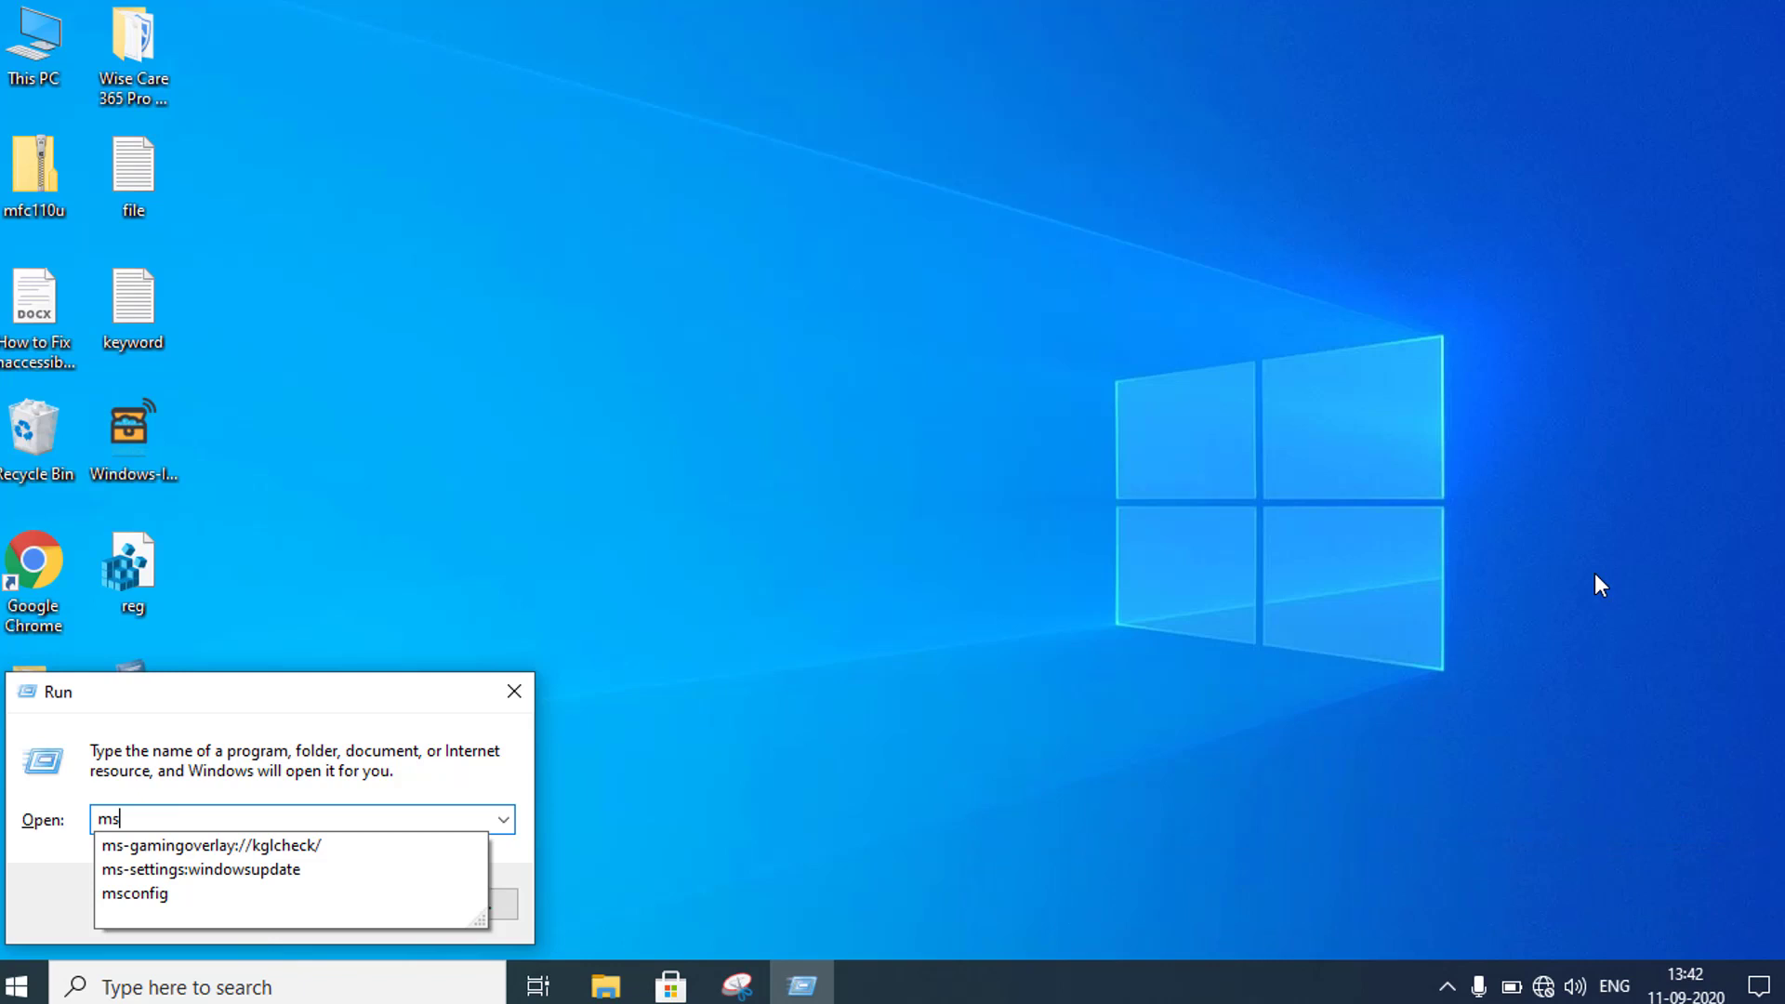
type("config")
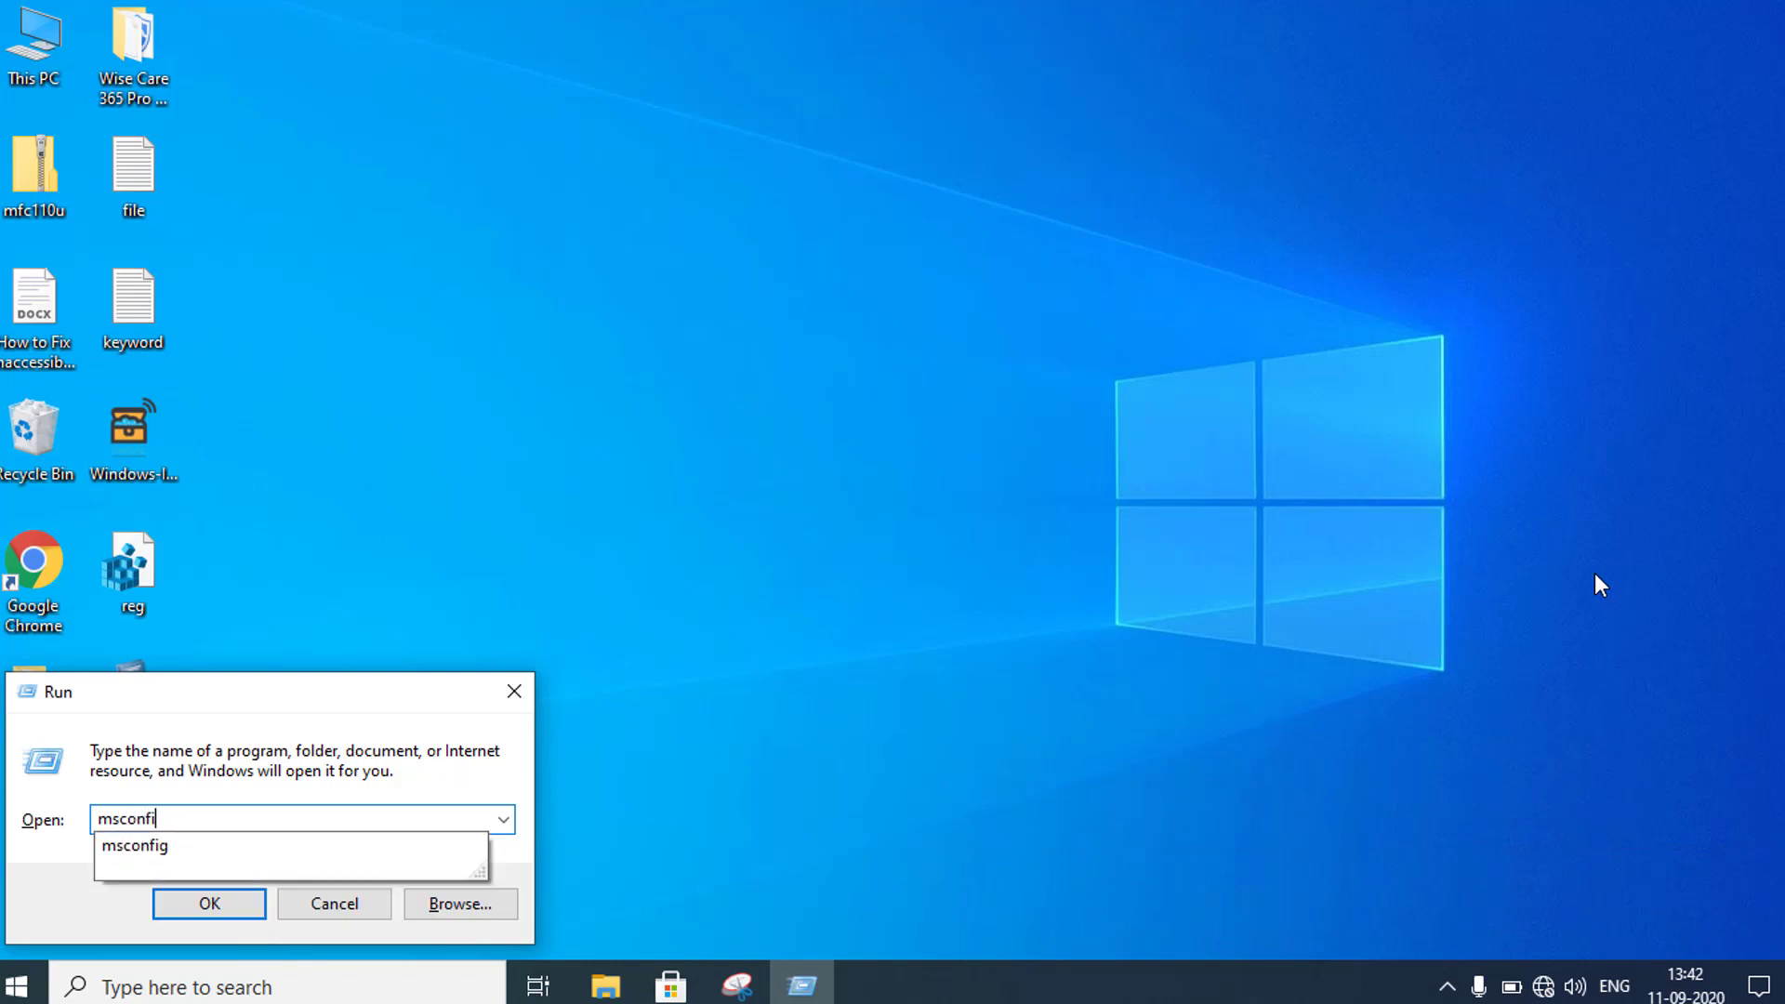
key("Return")
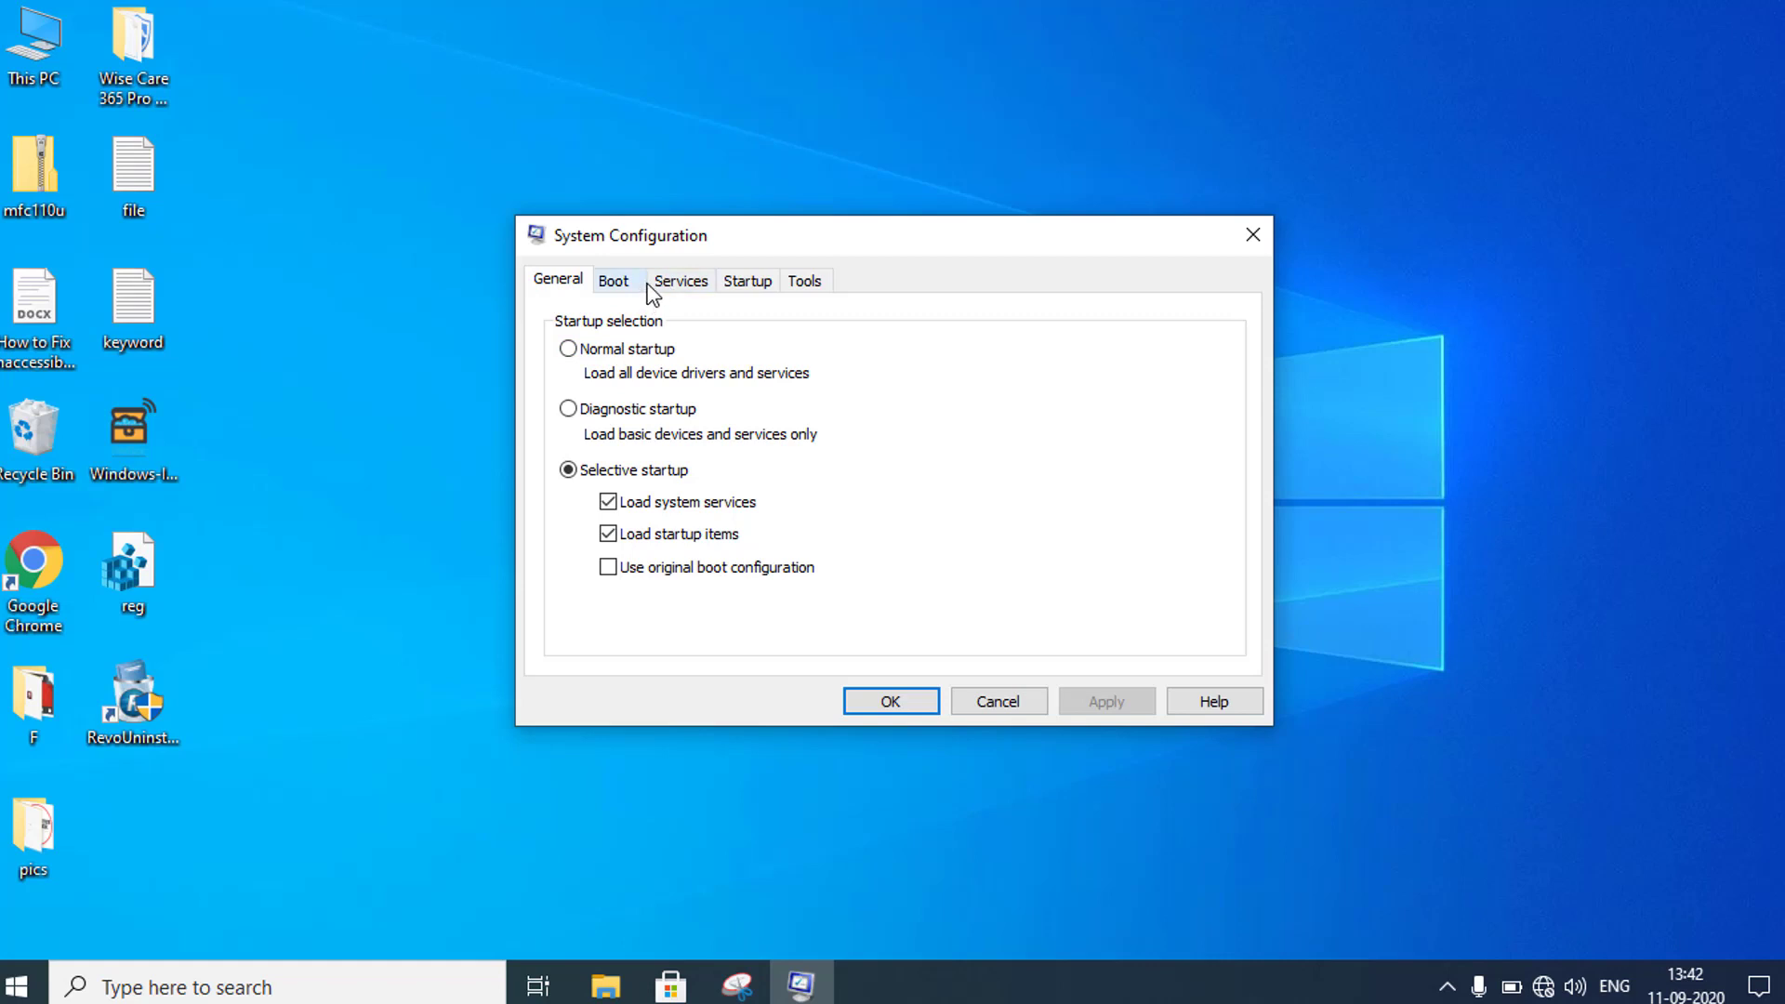
In Boot advanced options, limit processors to 4 and enable the 4096 maximum memory limit
left_click(613, 284)
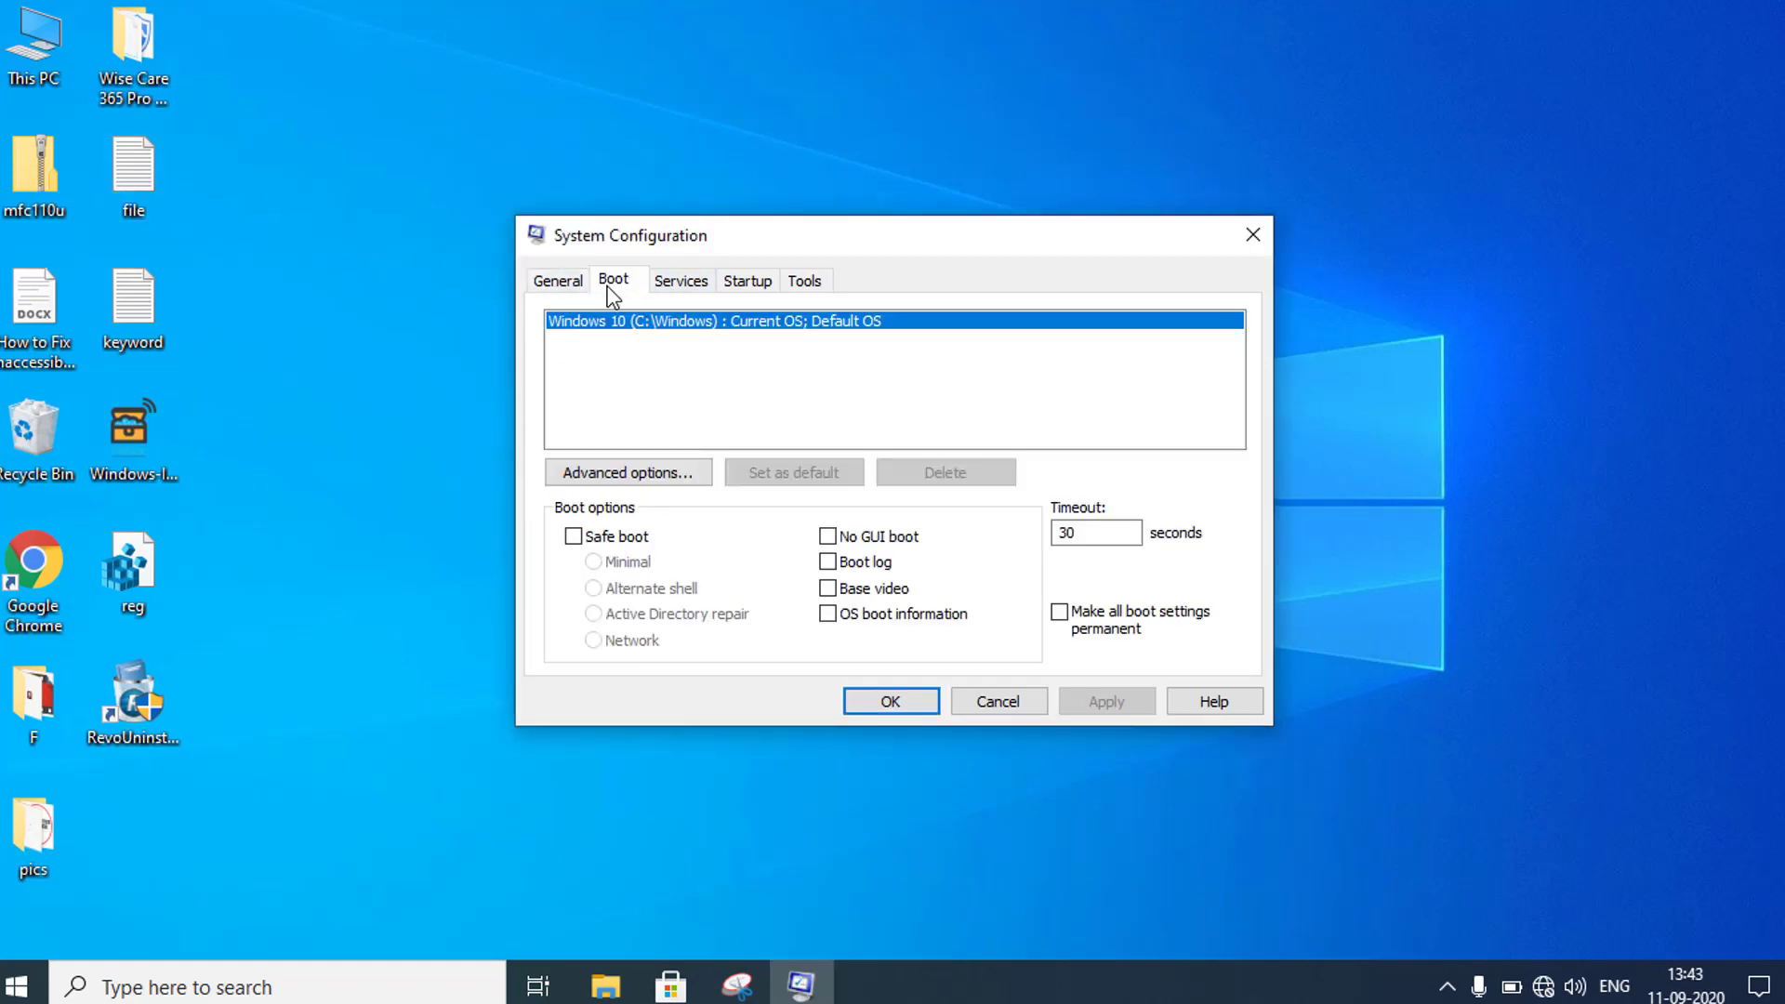
left_click(684, 482)
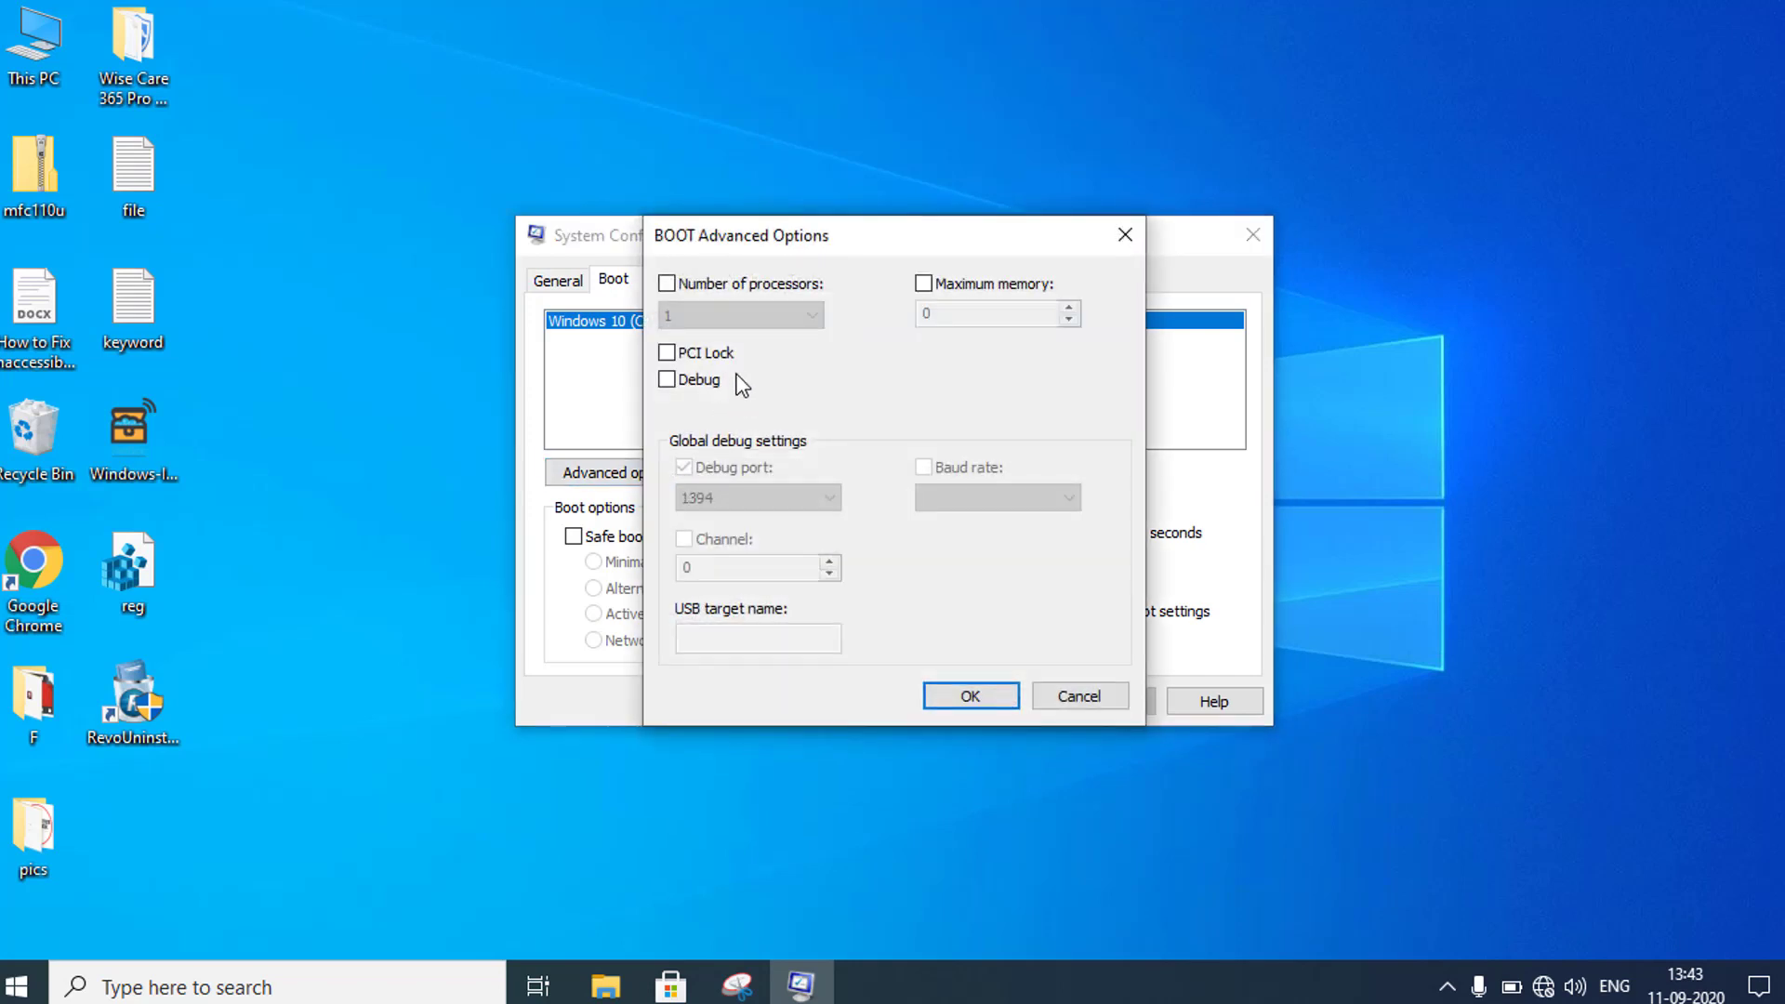
left_click(669, 285)
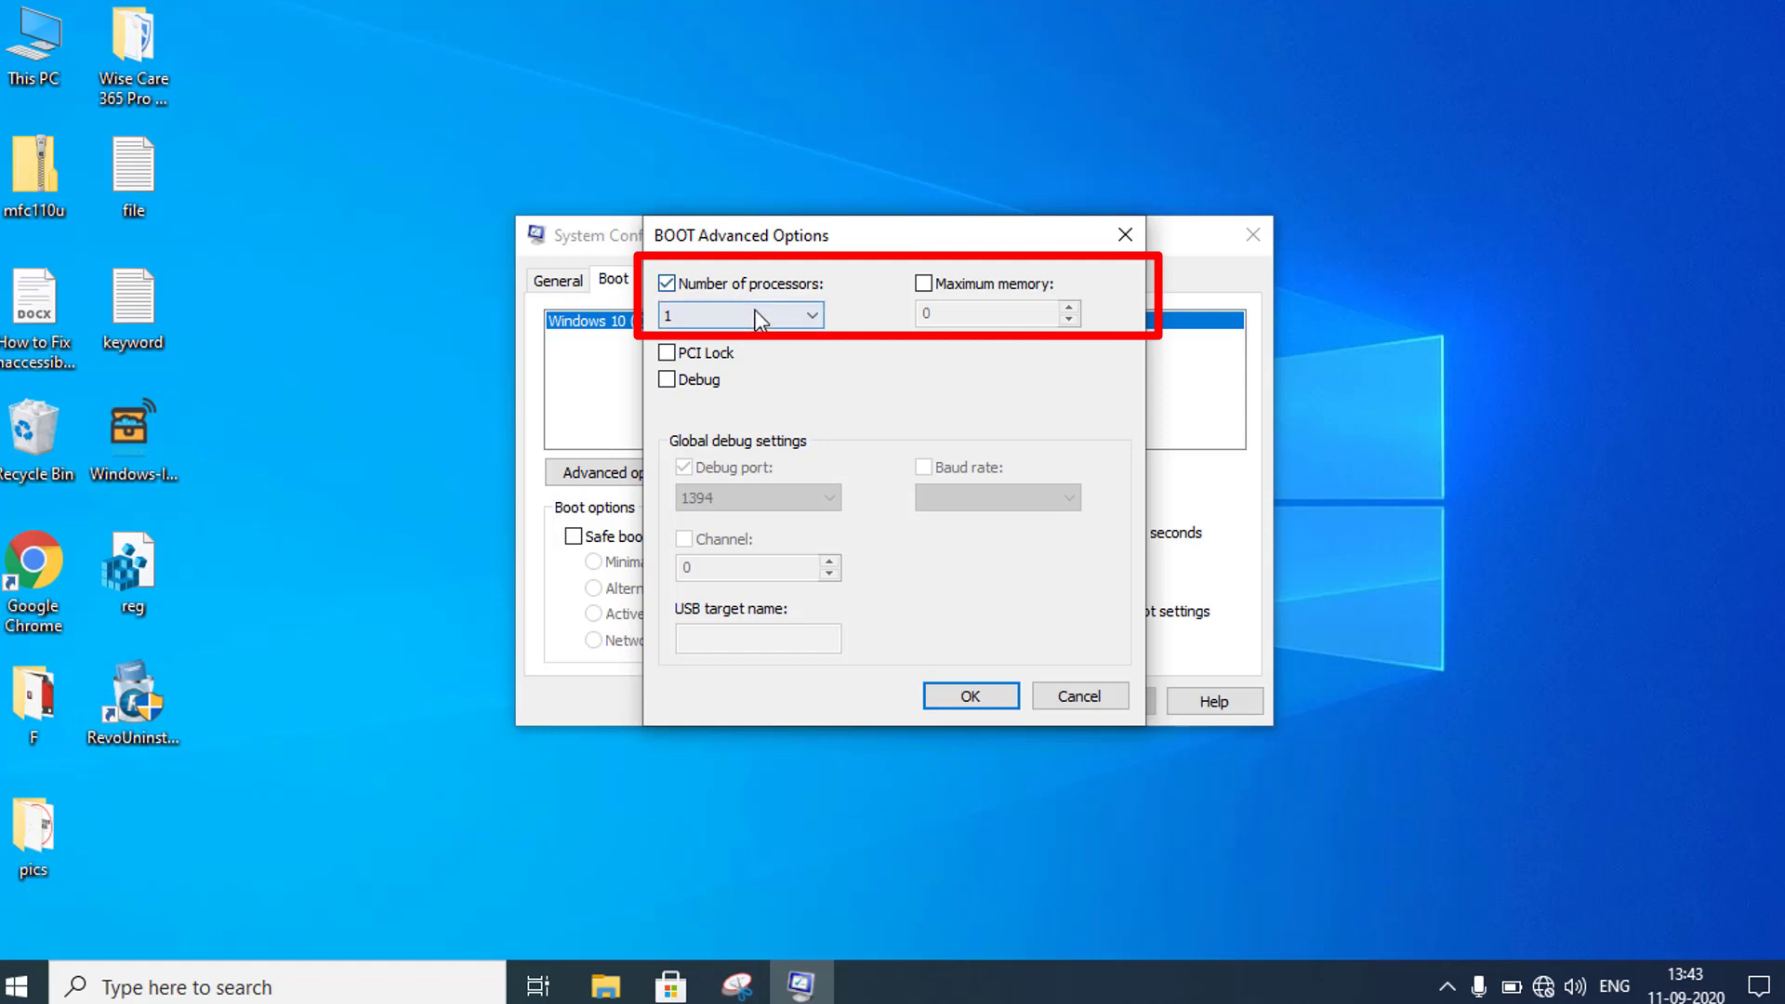
left_click(754, 316)
left_click(687, 394)
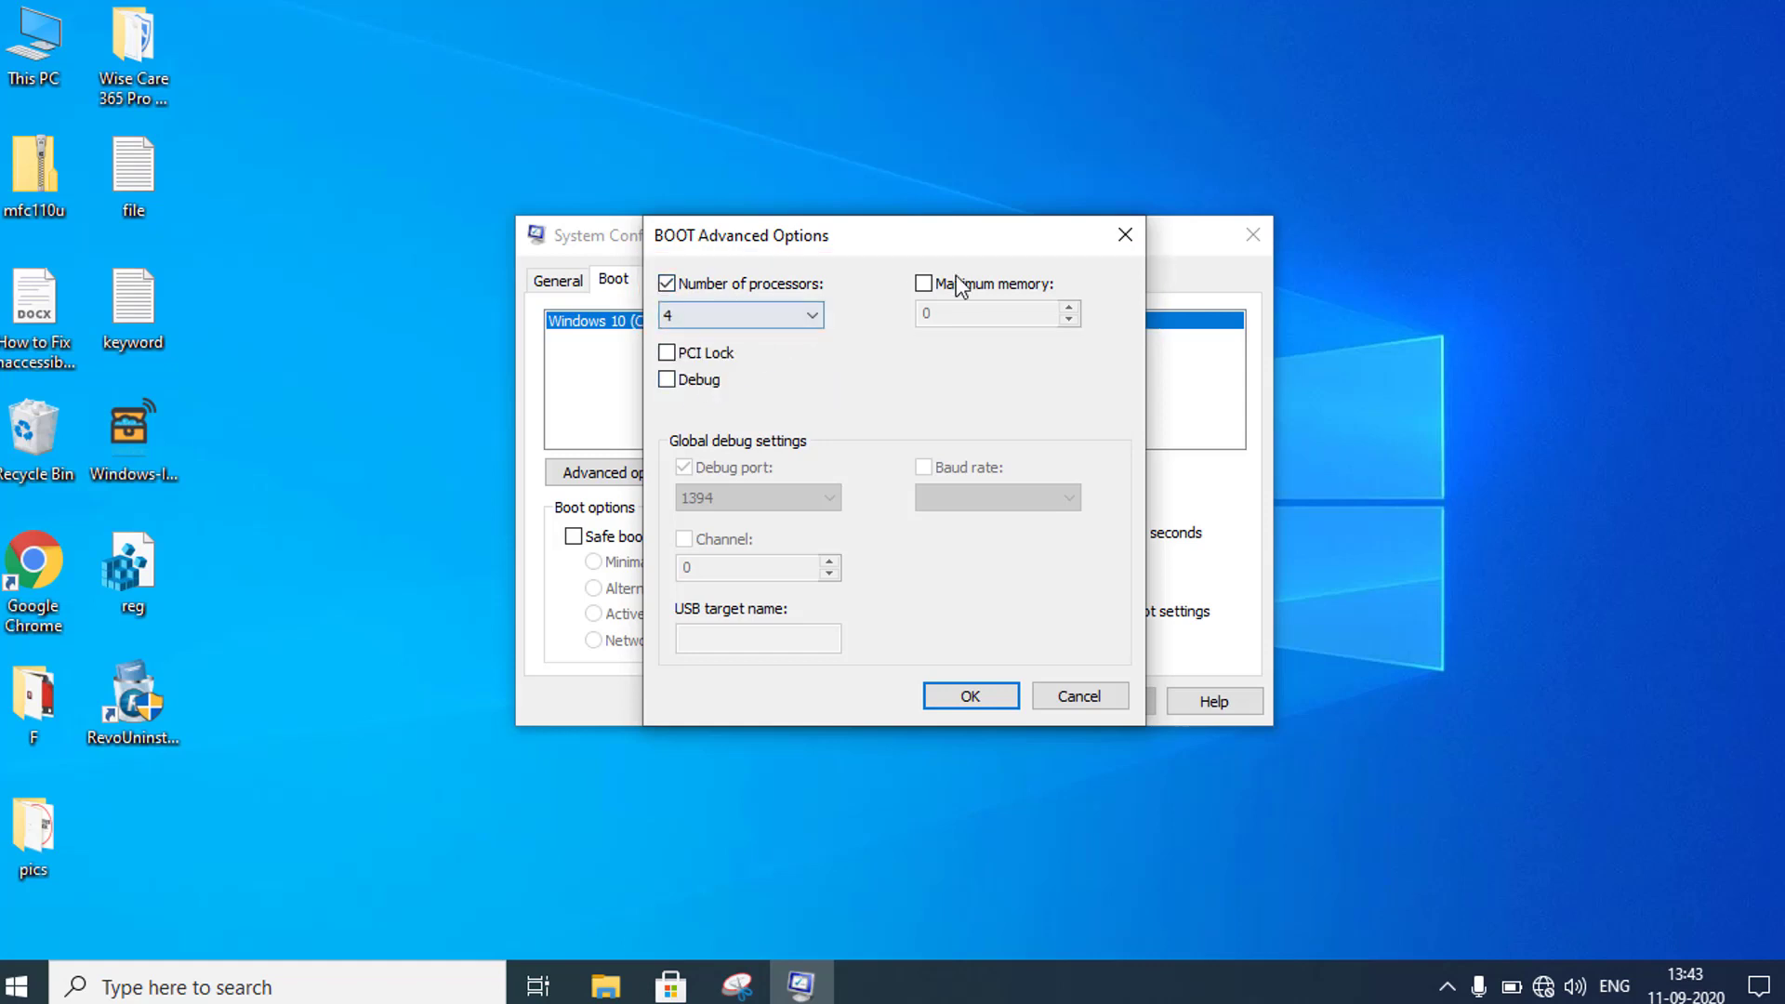
left_click(951, 290)
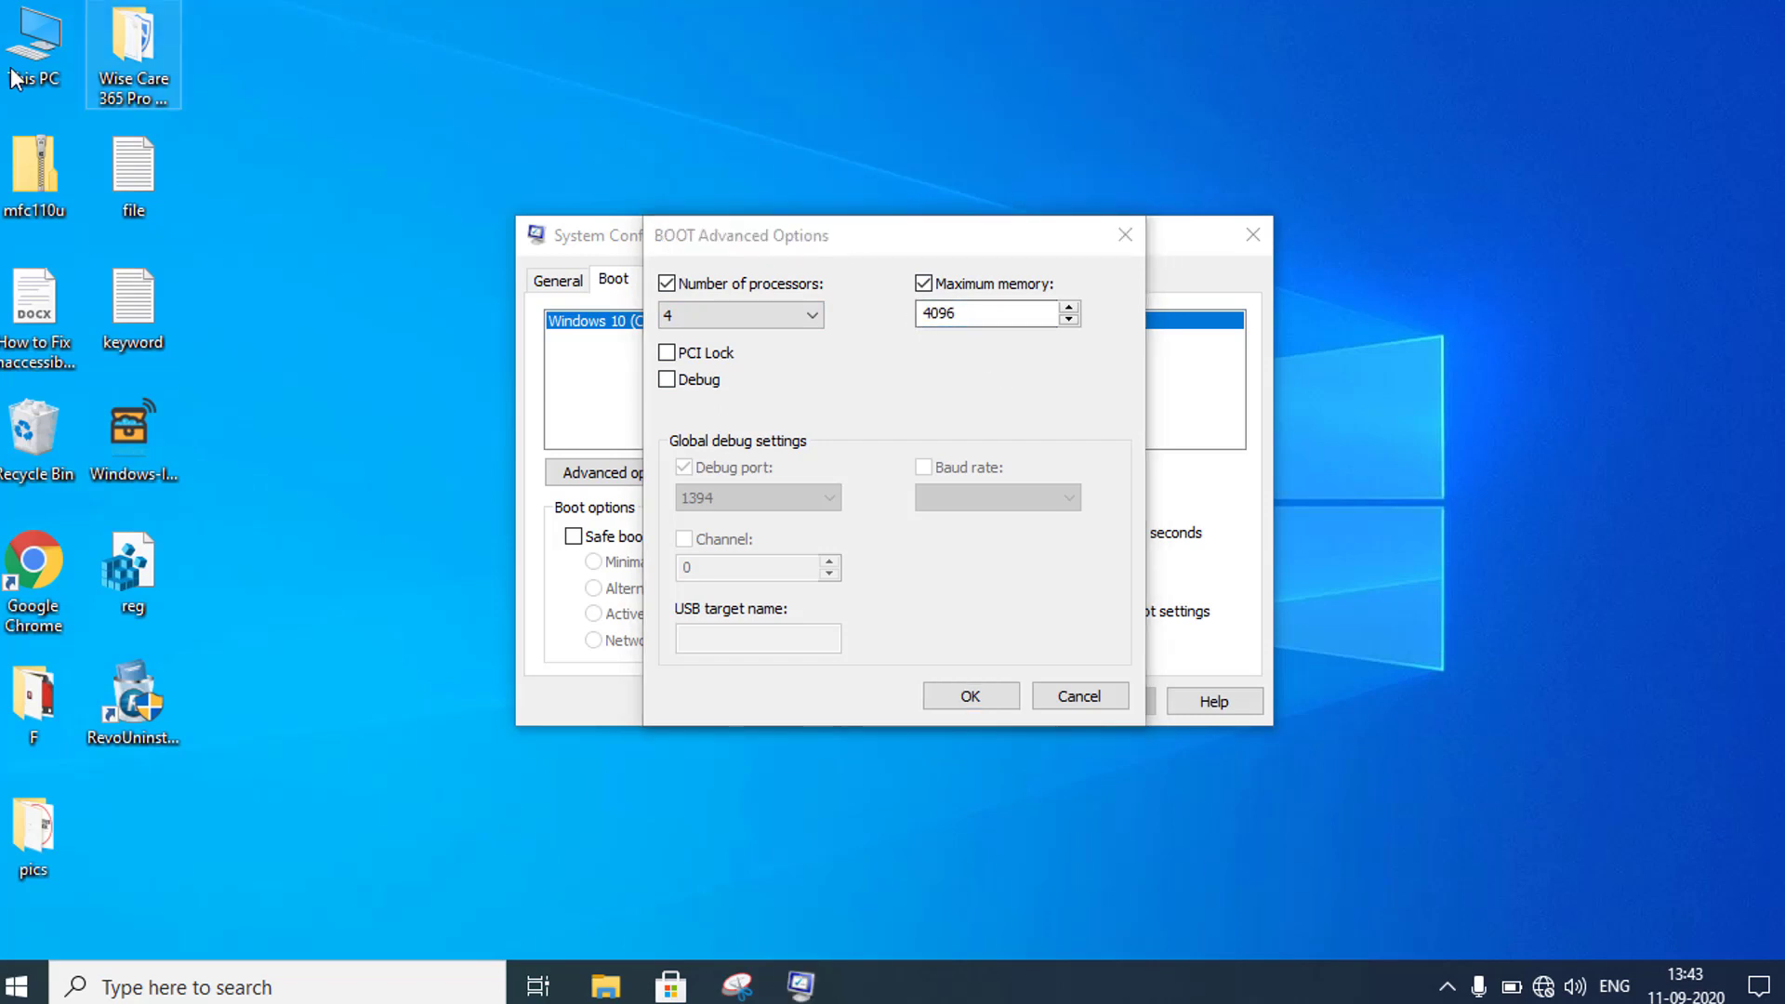
right_click(55, 51)
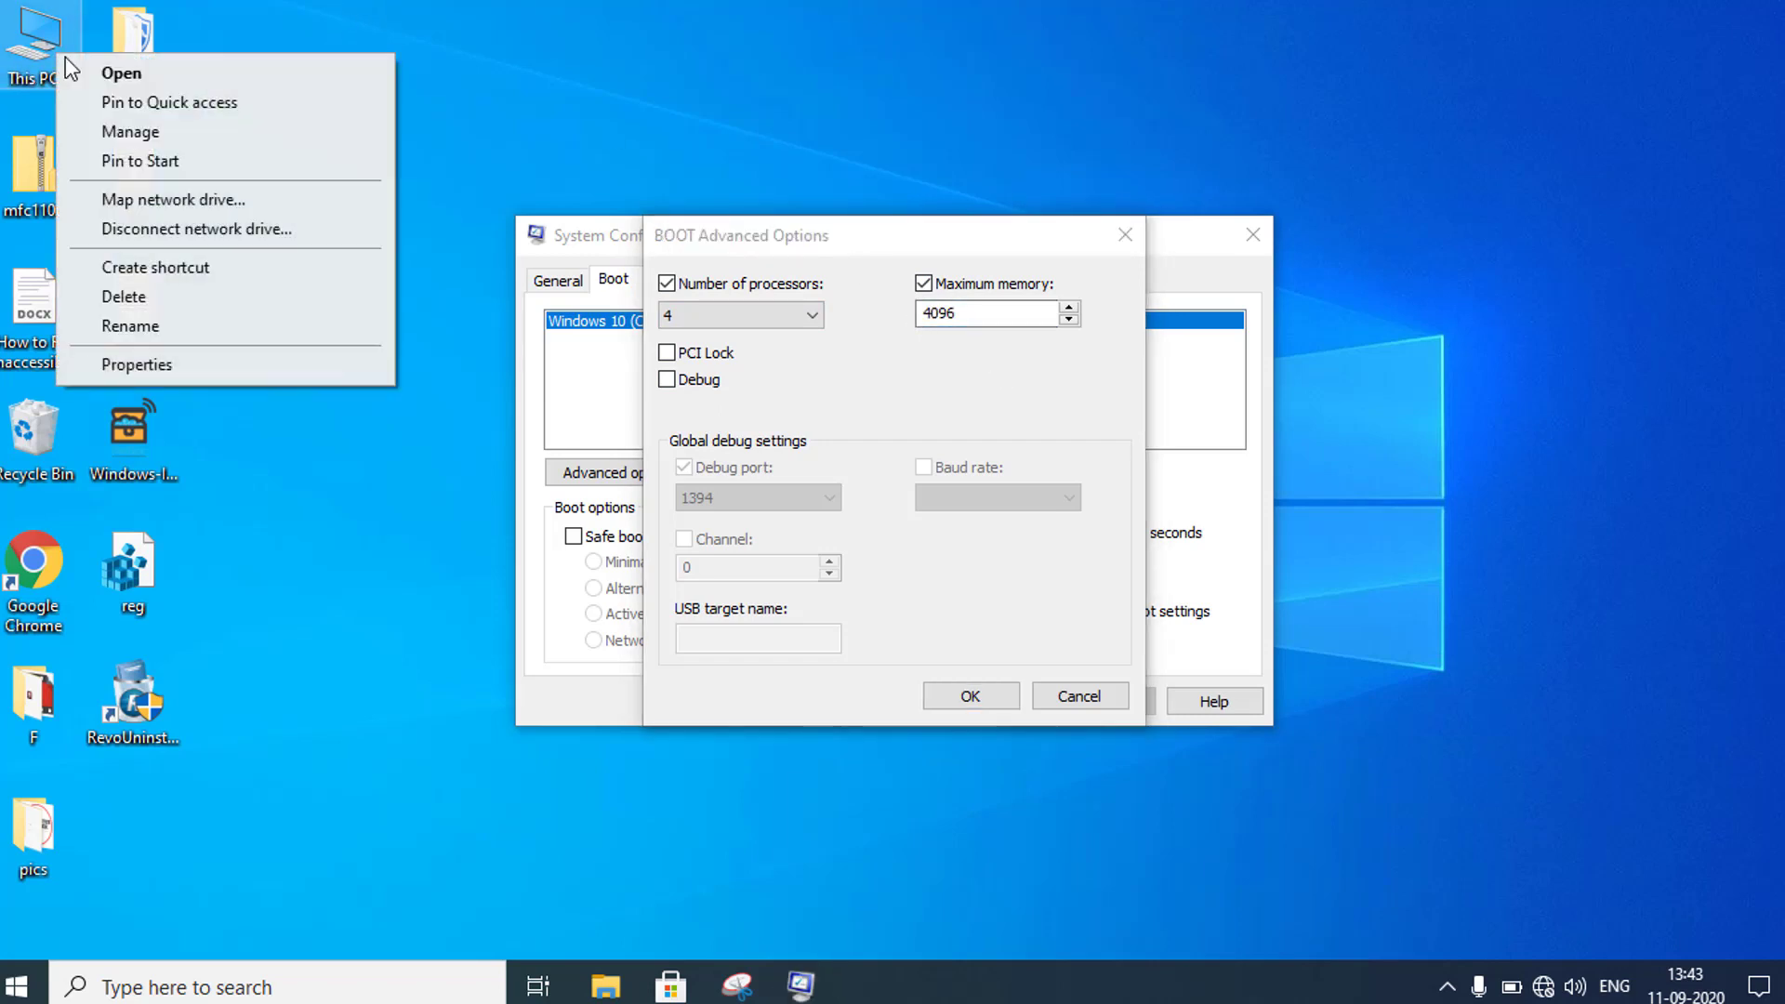
left_click(154, 360)
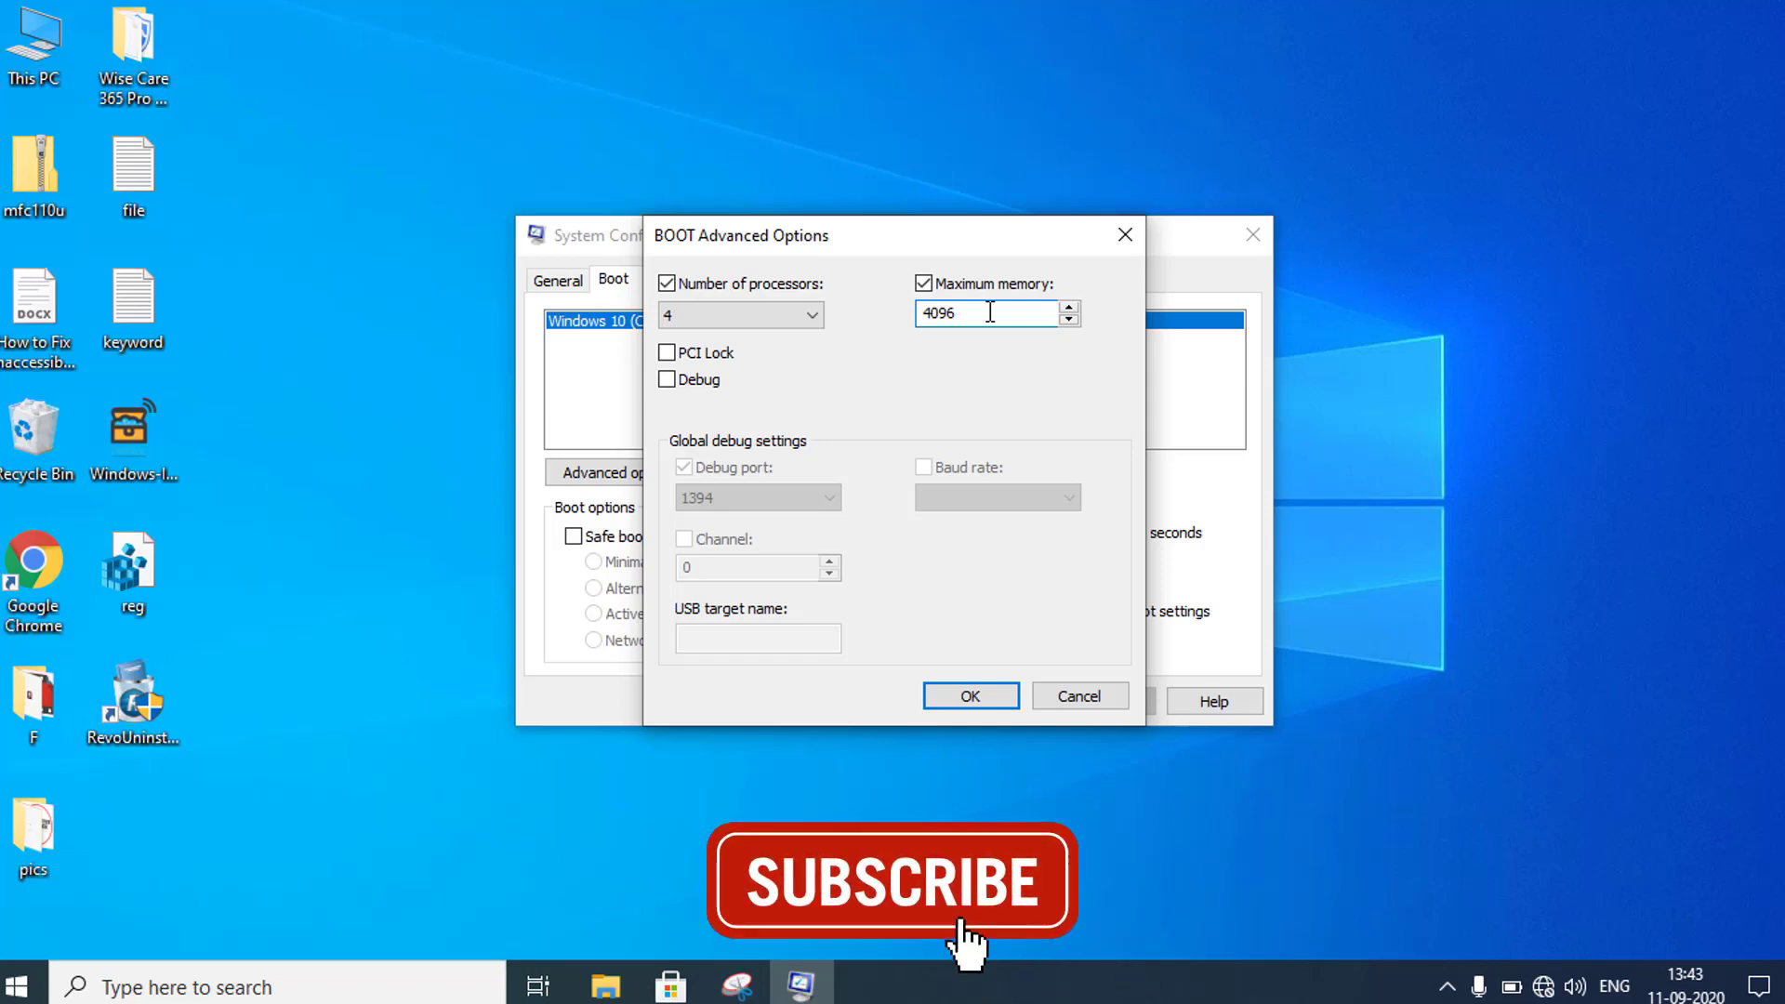
Confirm the 4-processor and 4096 memory boot limits and close System Configuration
left_click(970, 696)
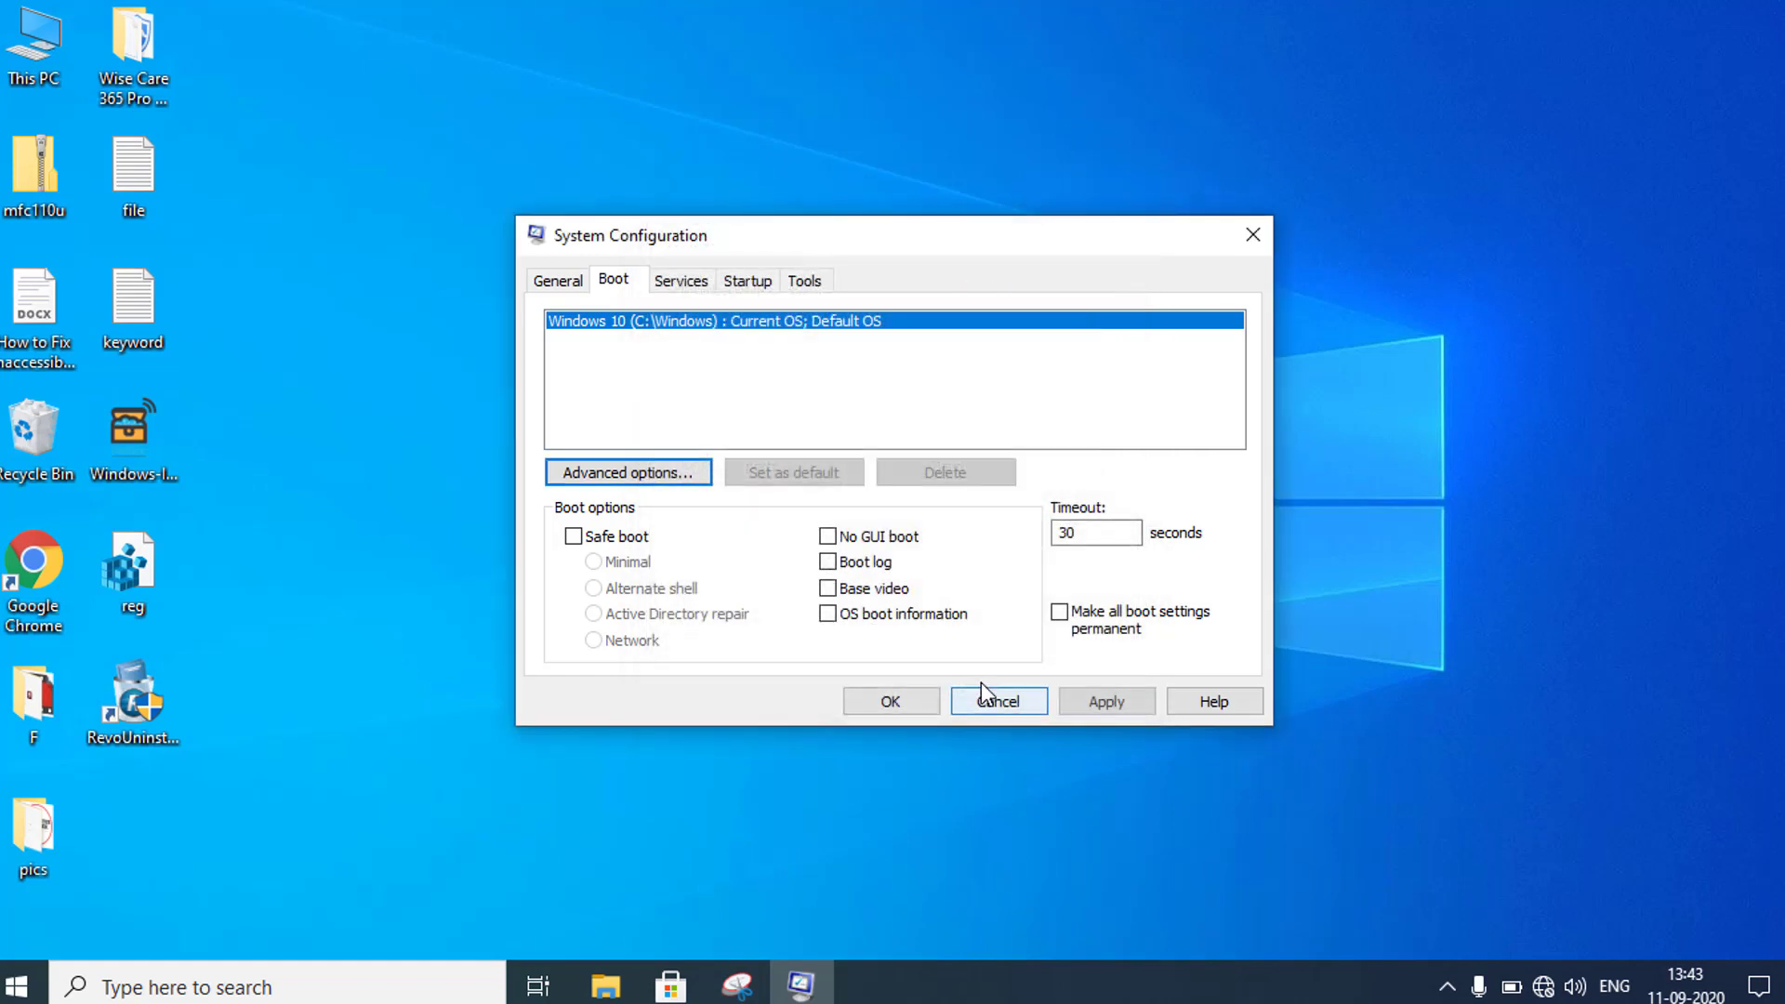
left_click(892, 702)
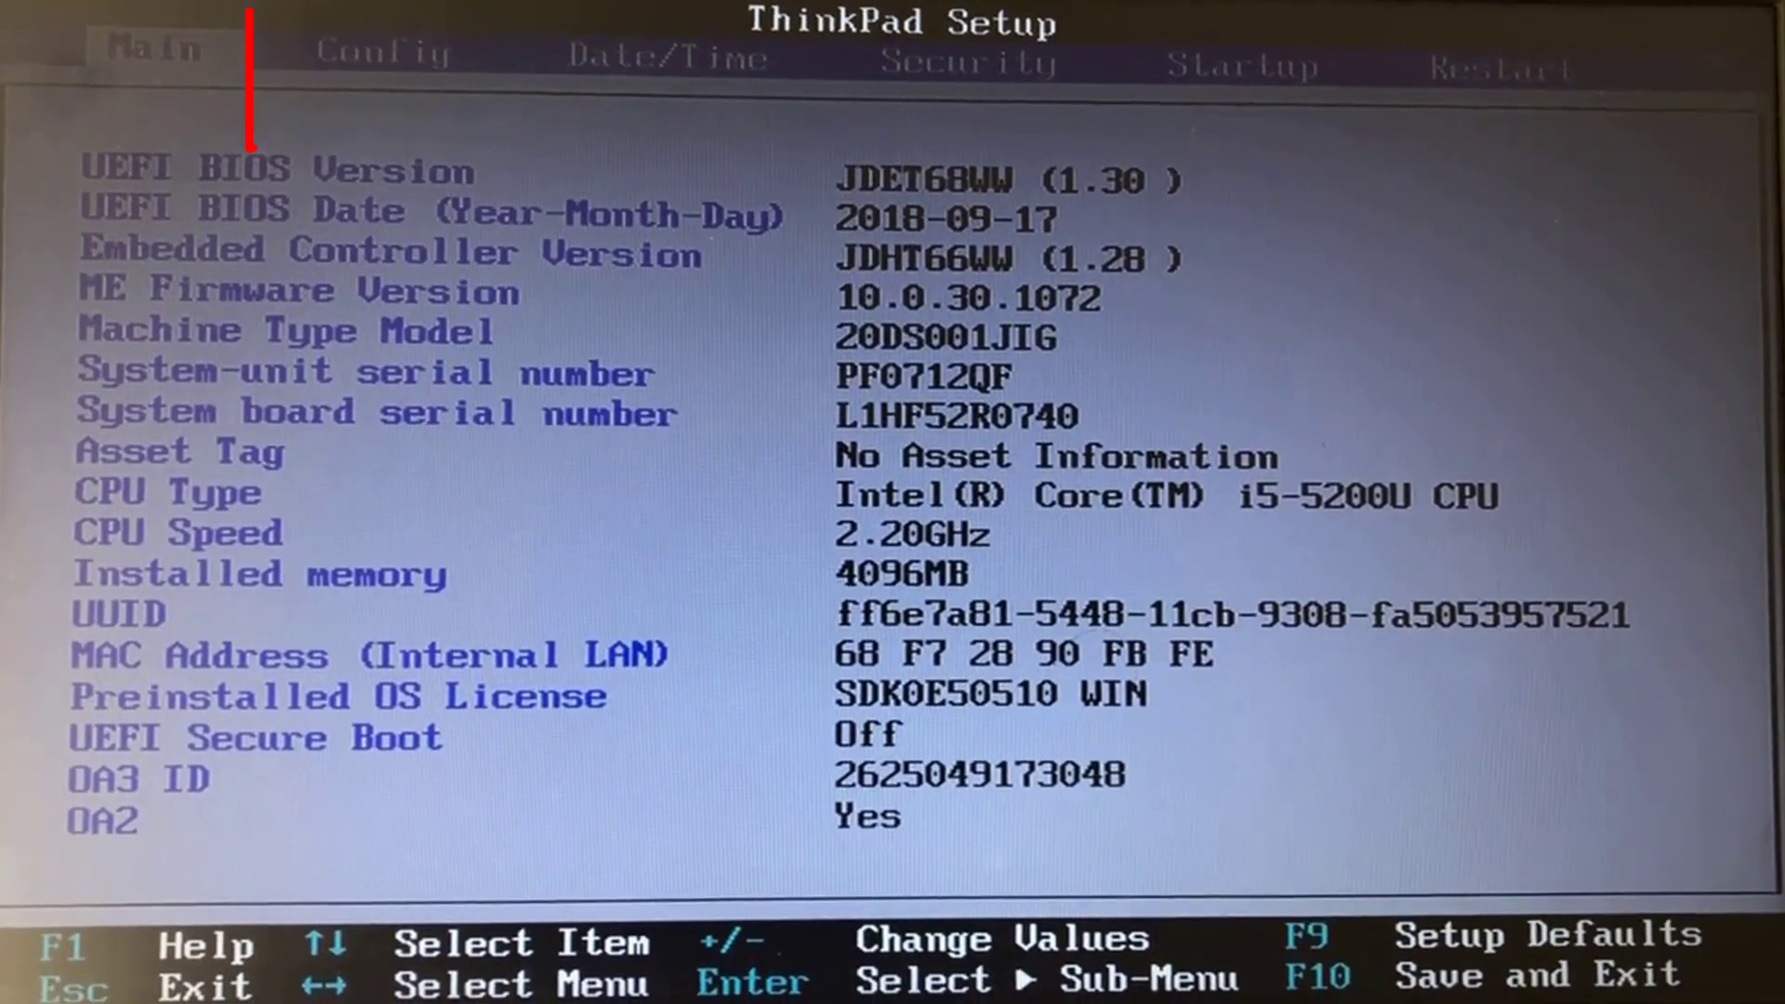
Go to Config > Display and highlight Total Graphics Memory at 256MB
key("Right")
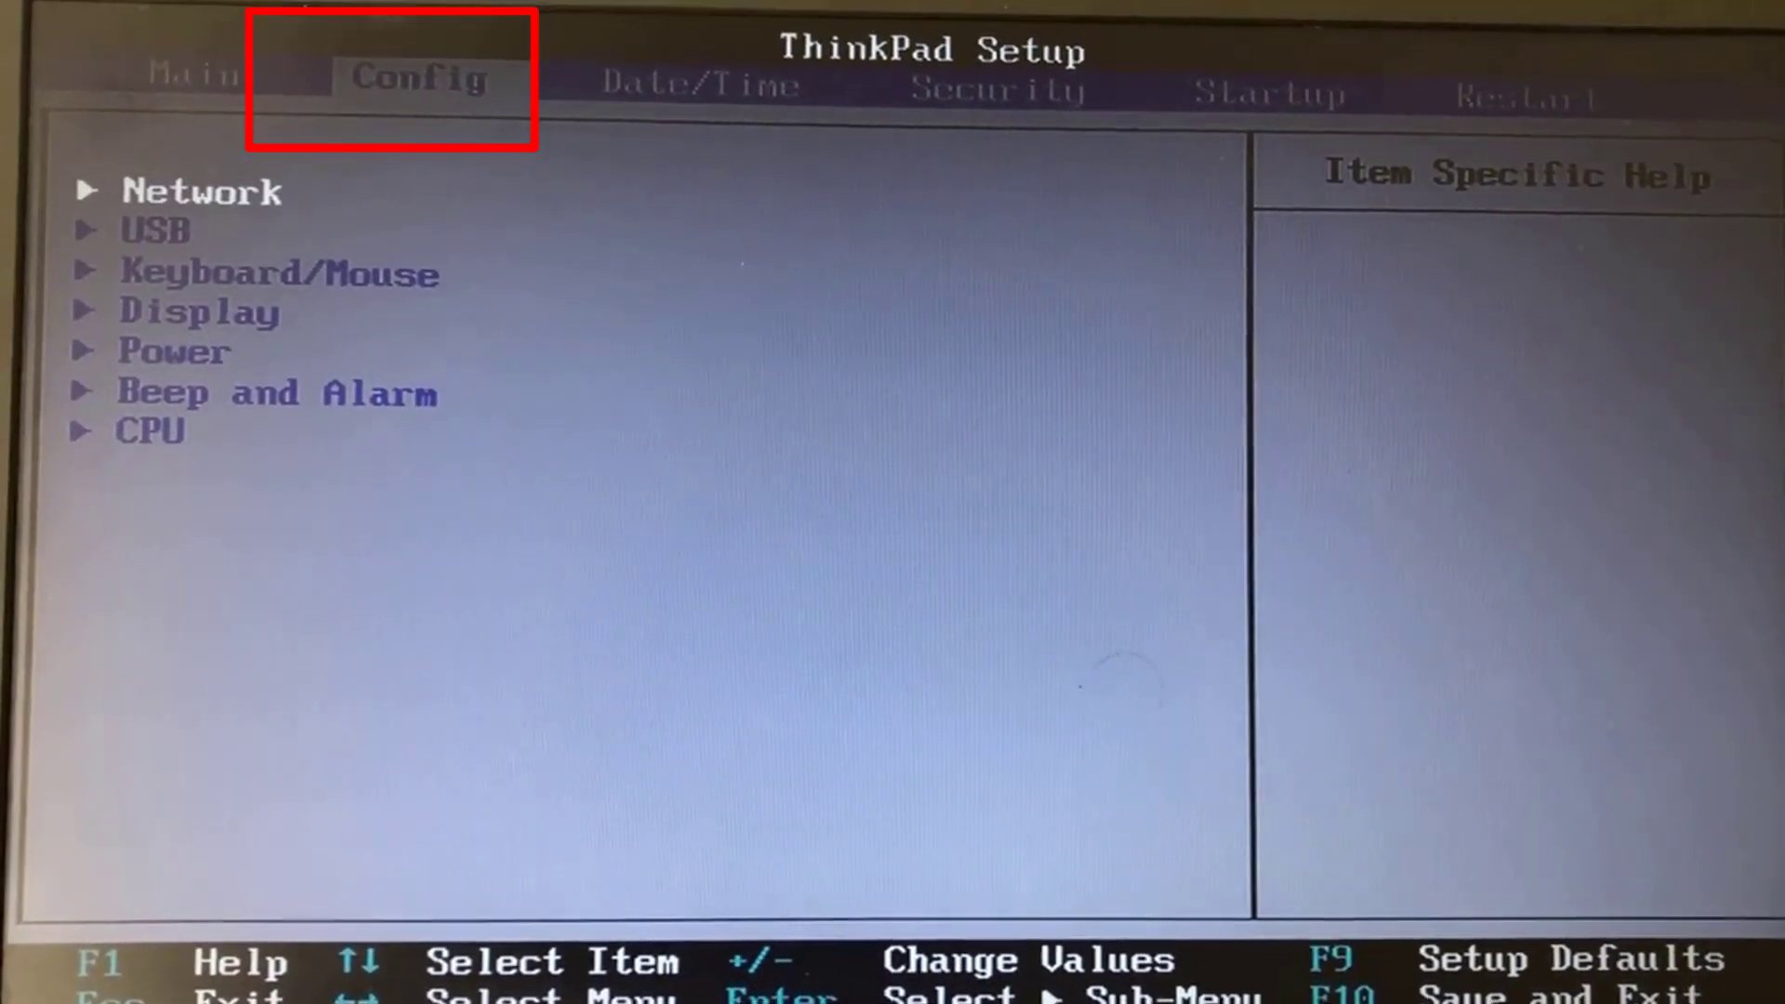
key("Down")
key("Down")
key("Down")
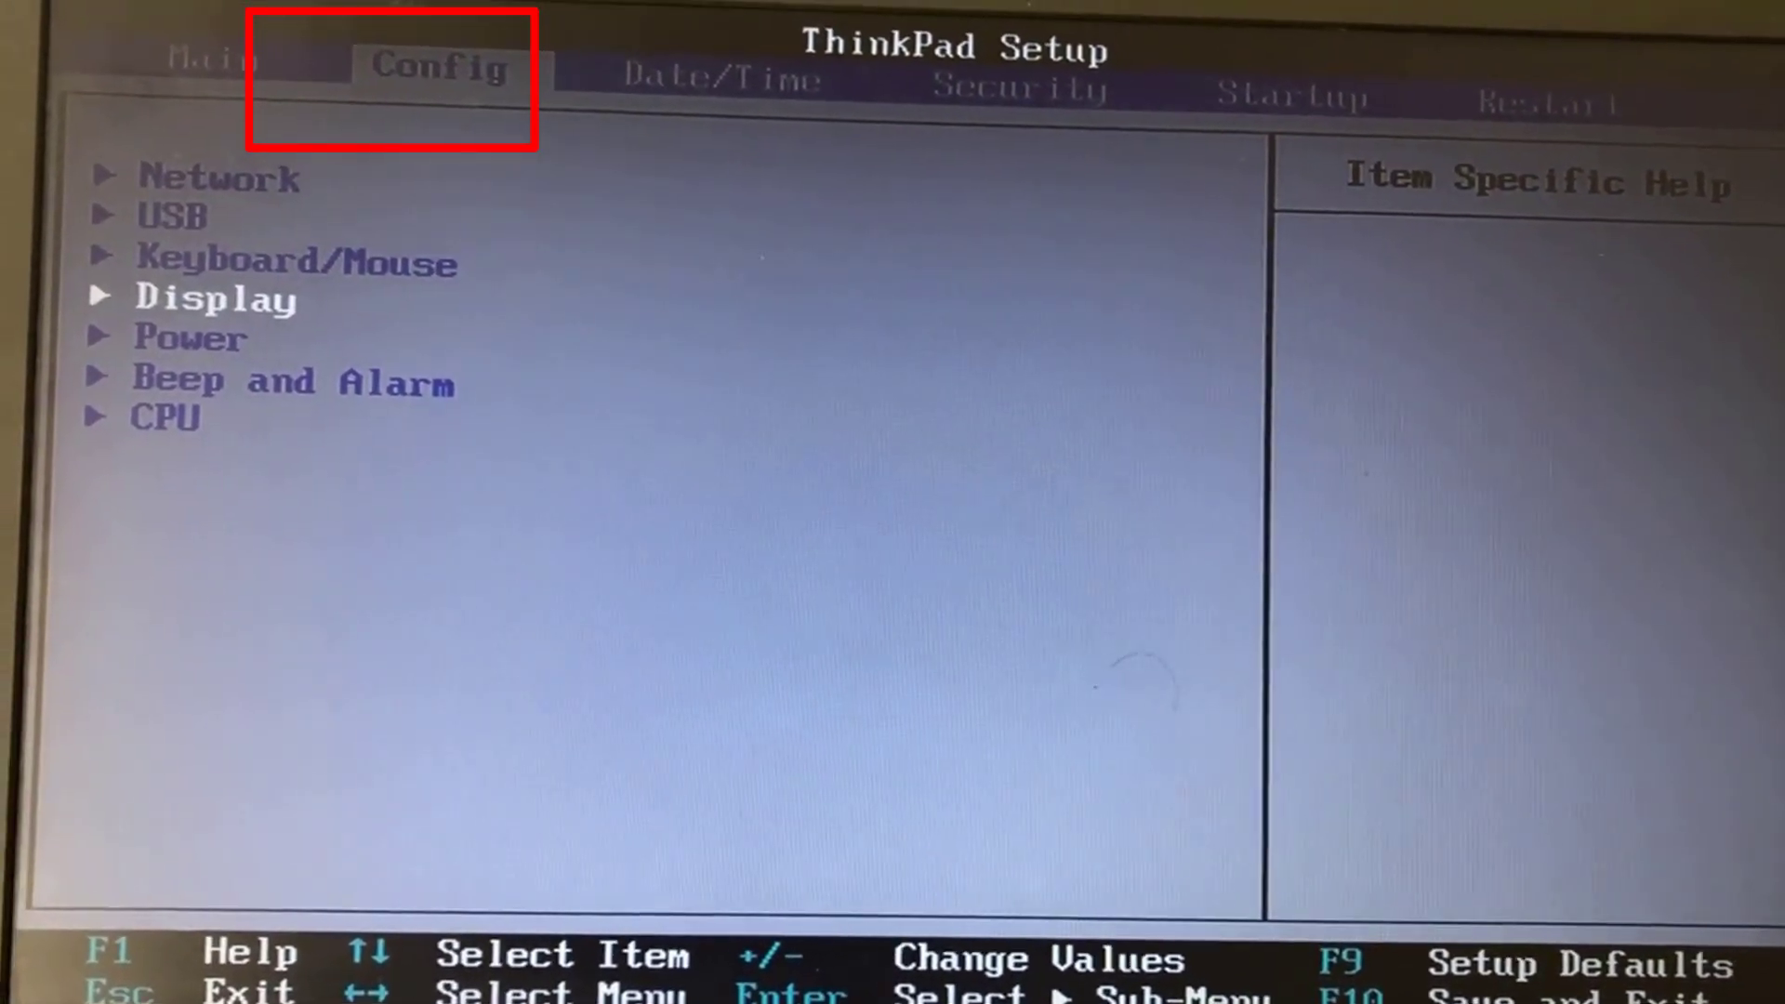
key("Return")
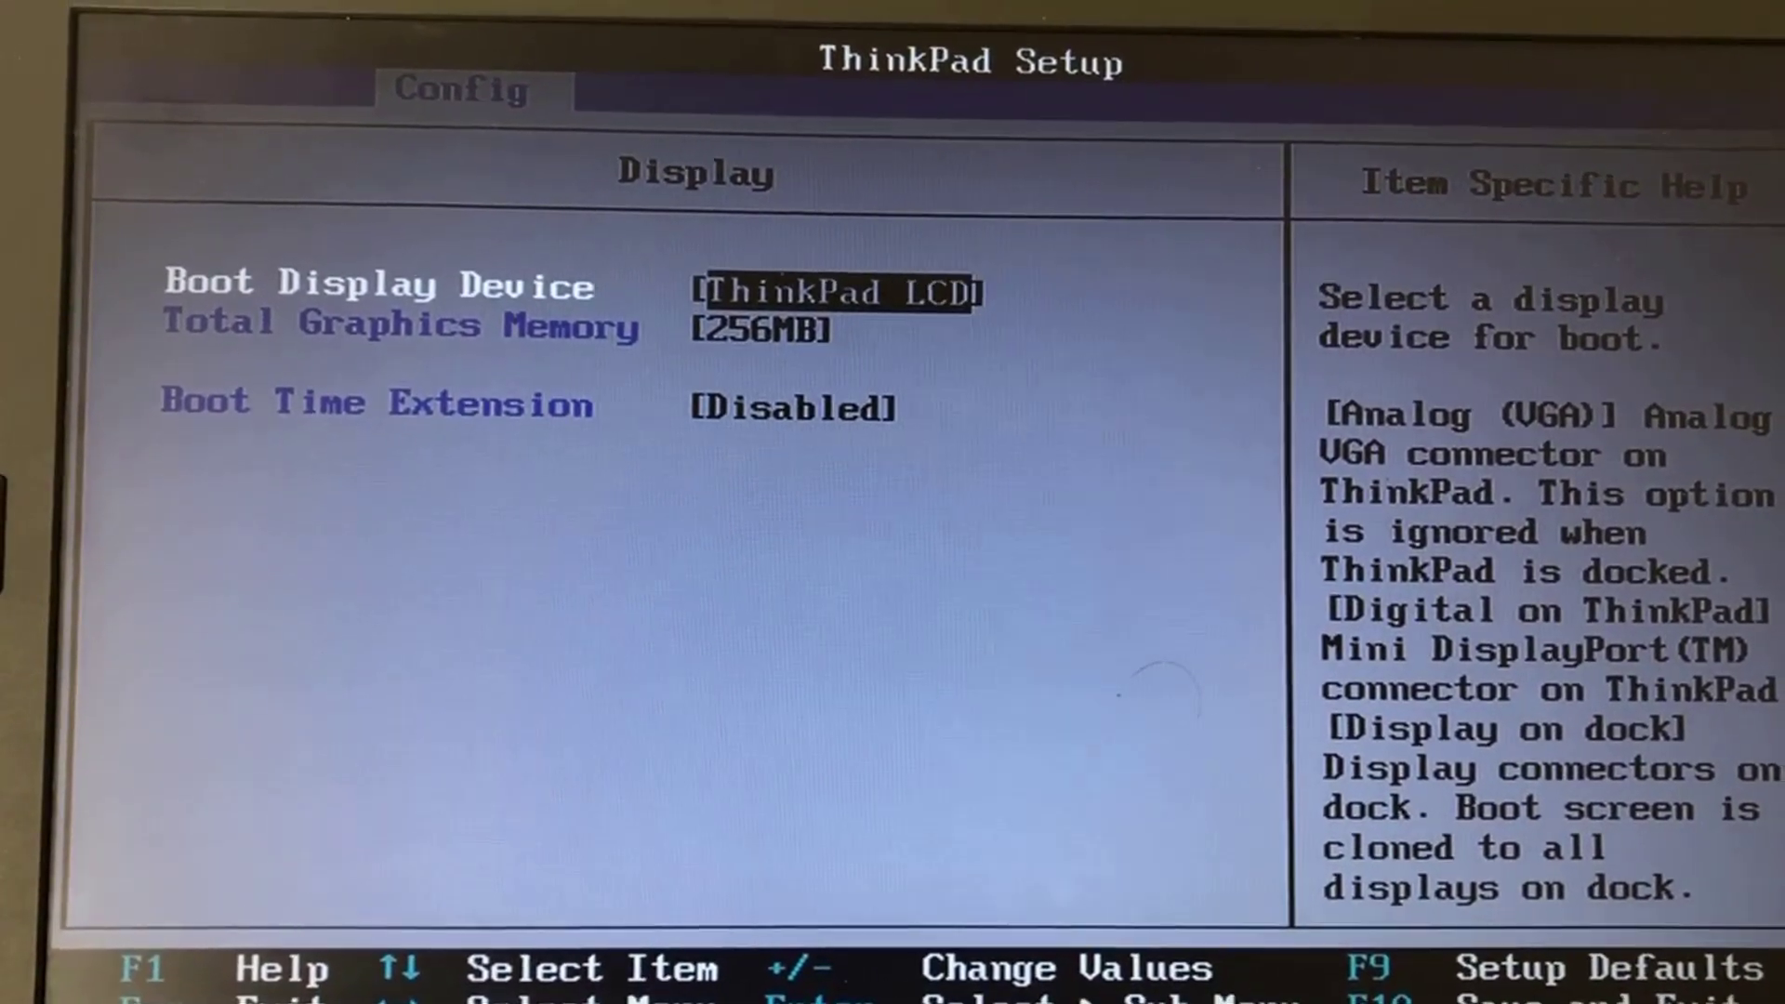
key("Down")
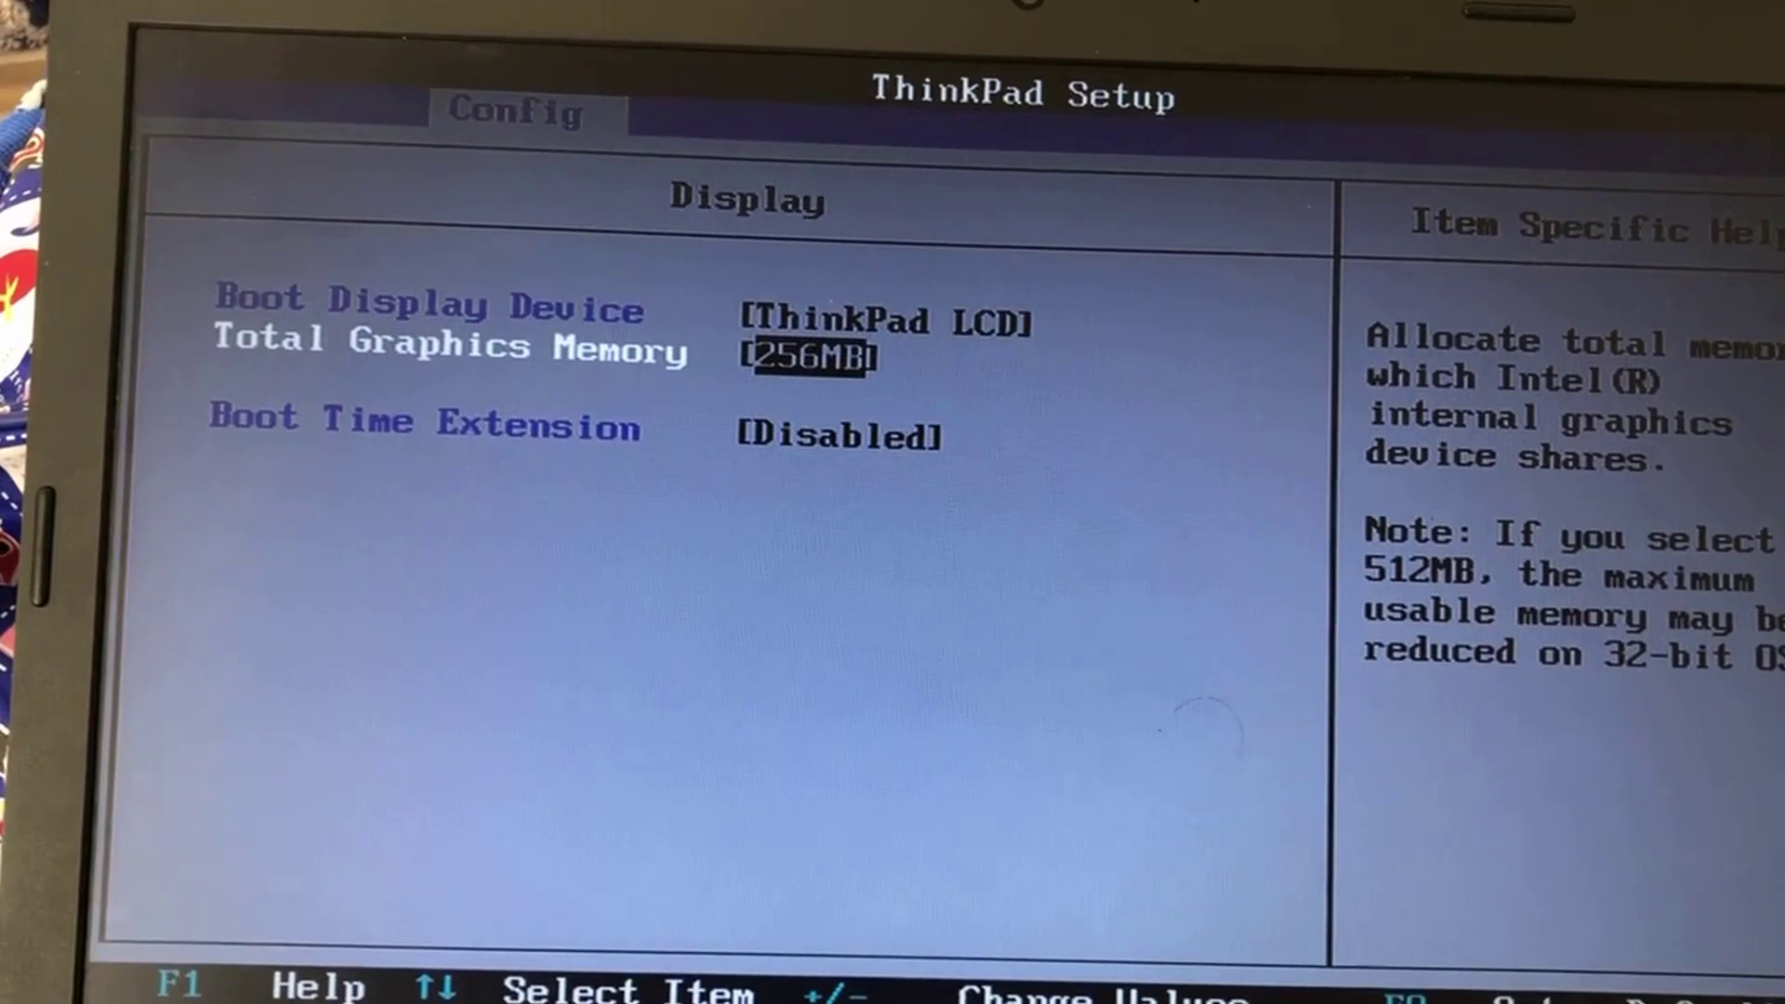
key("Return")
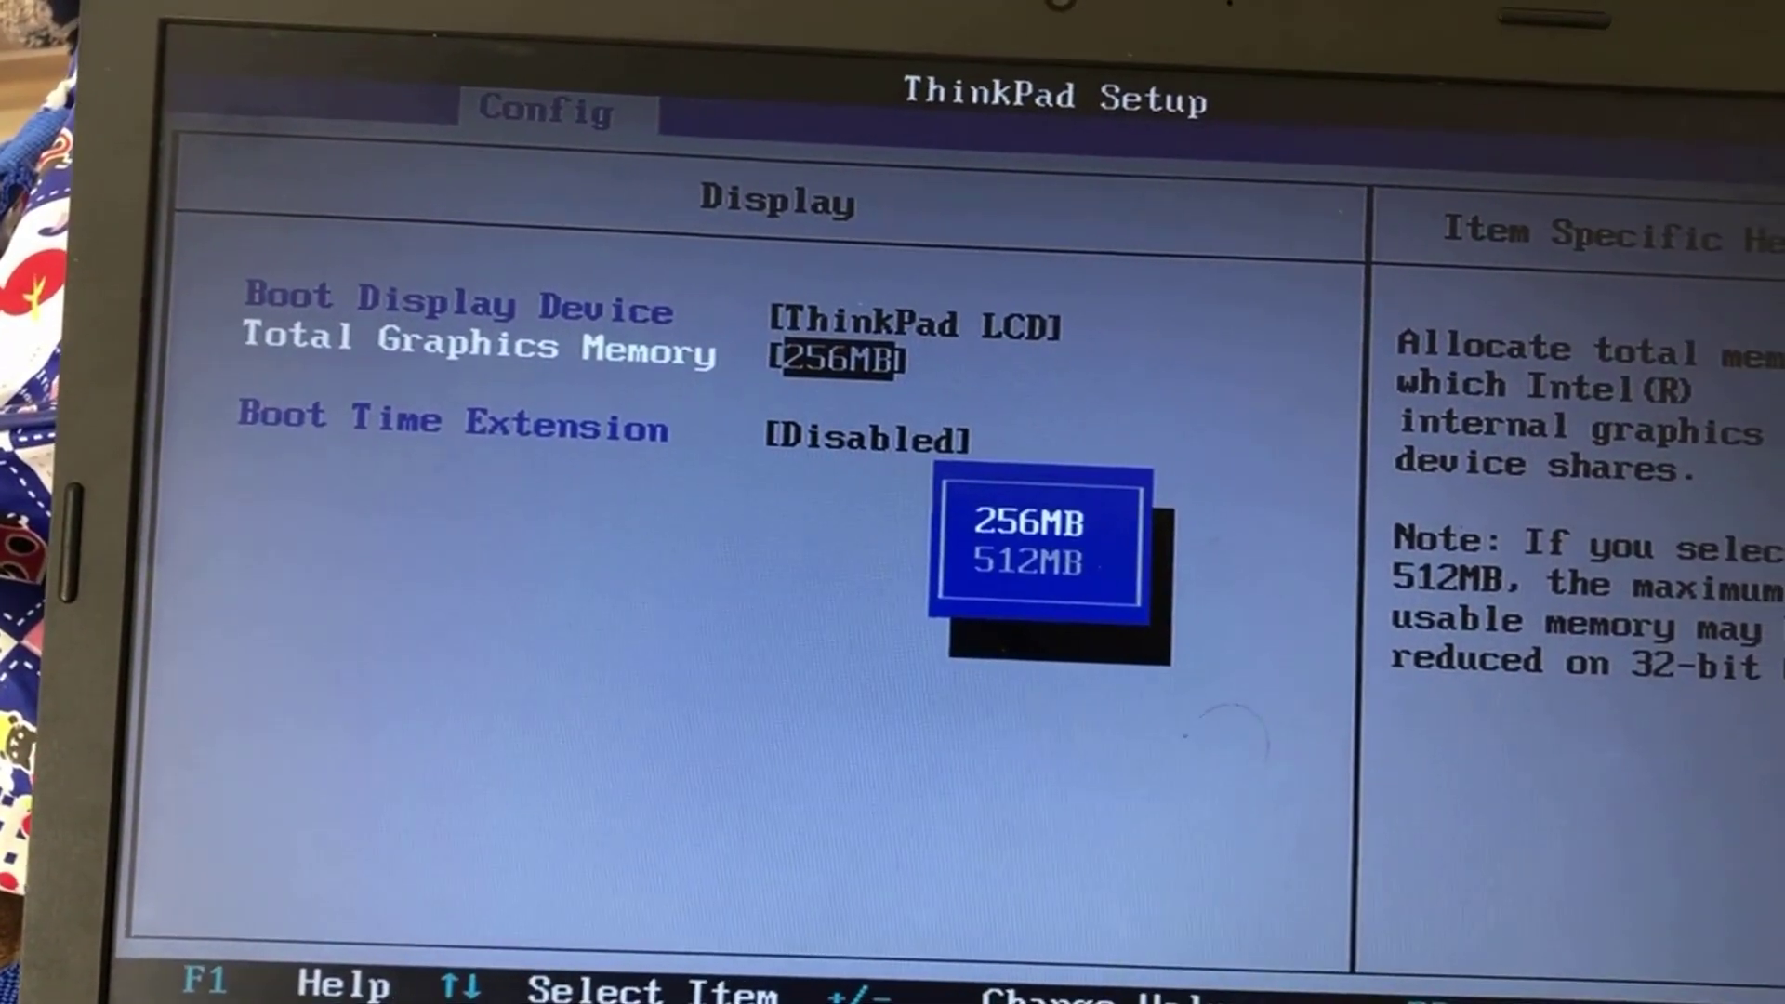
key("Down")
key("Up")
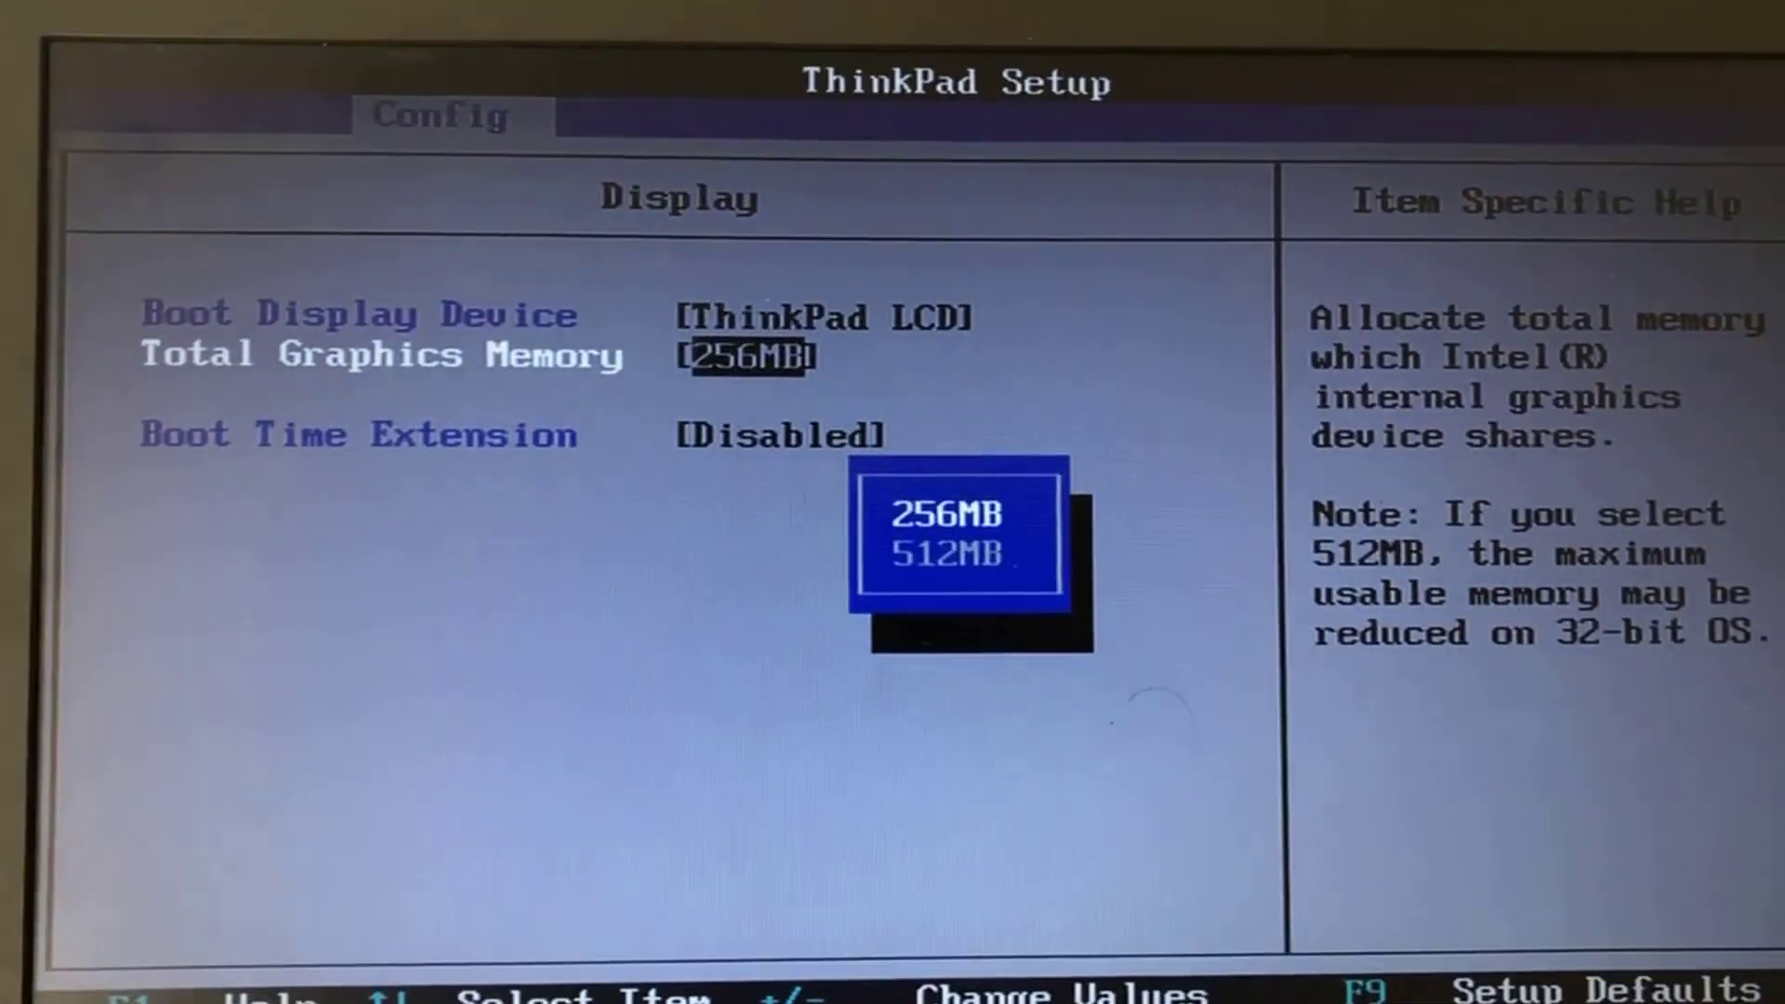
key("Return")
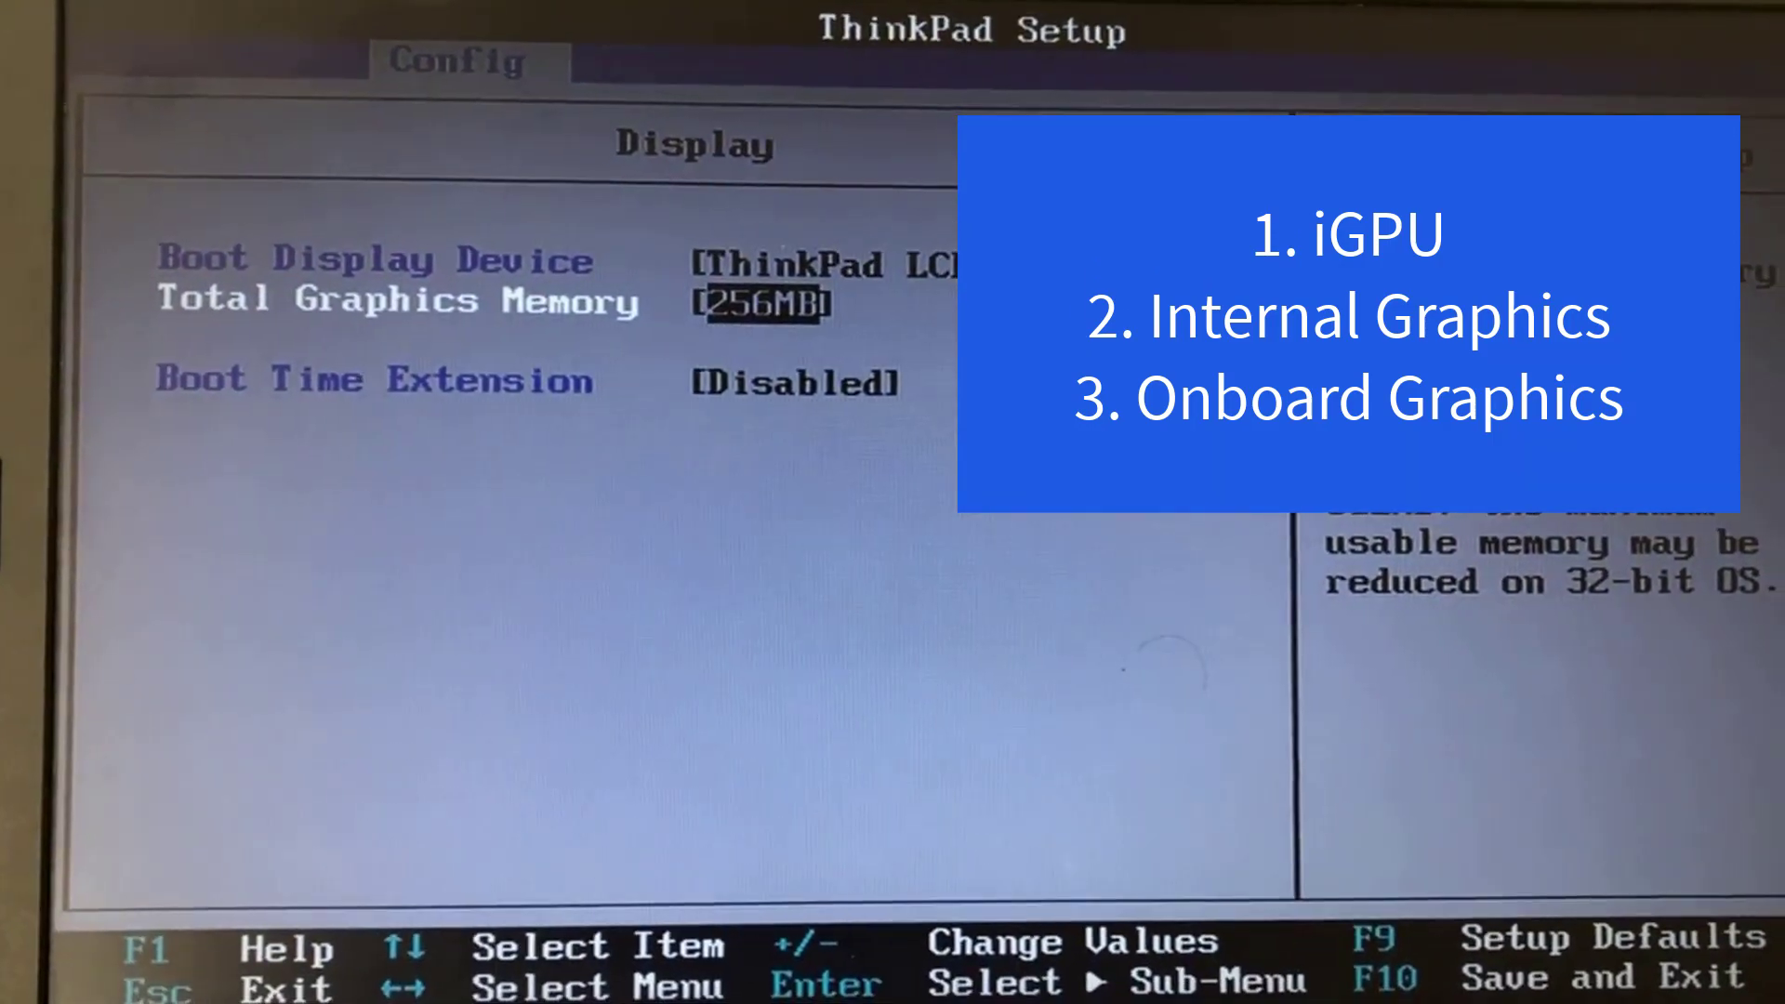
Save the 256MB graphics memory setting and exit ThinkPad Setup with F10
key("F10")
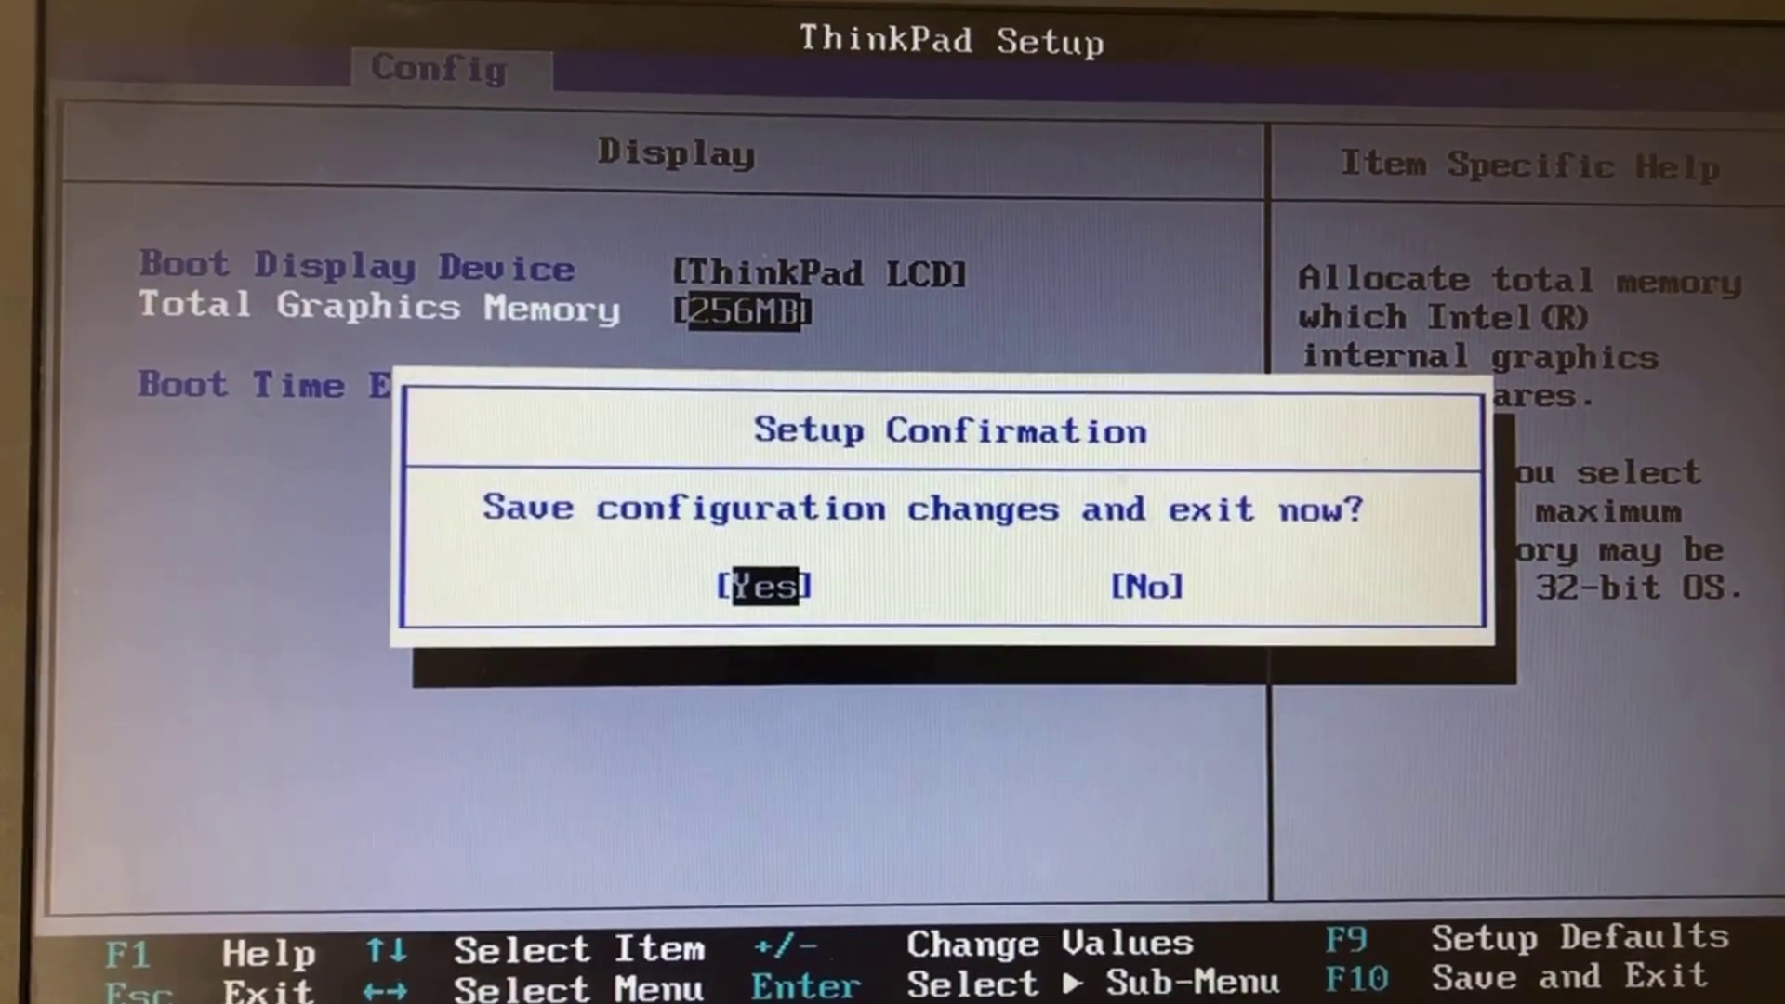
key("Escape")
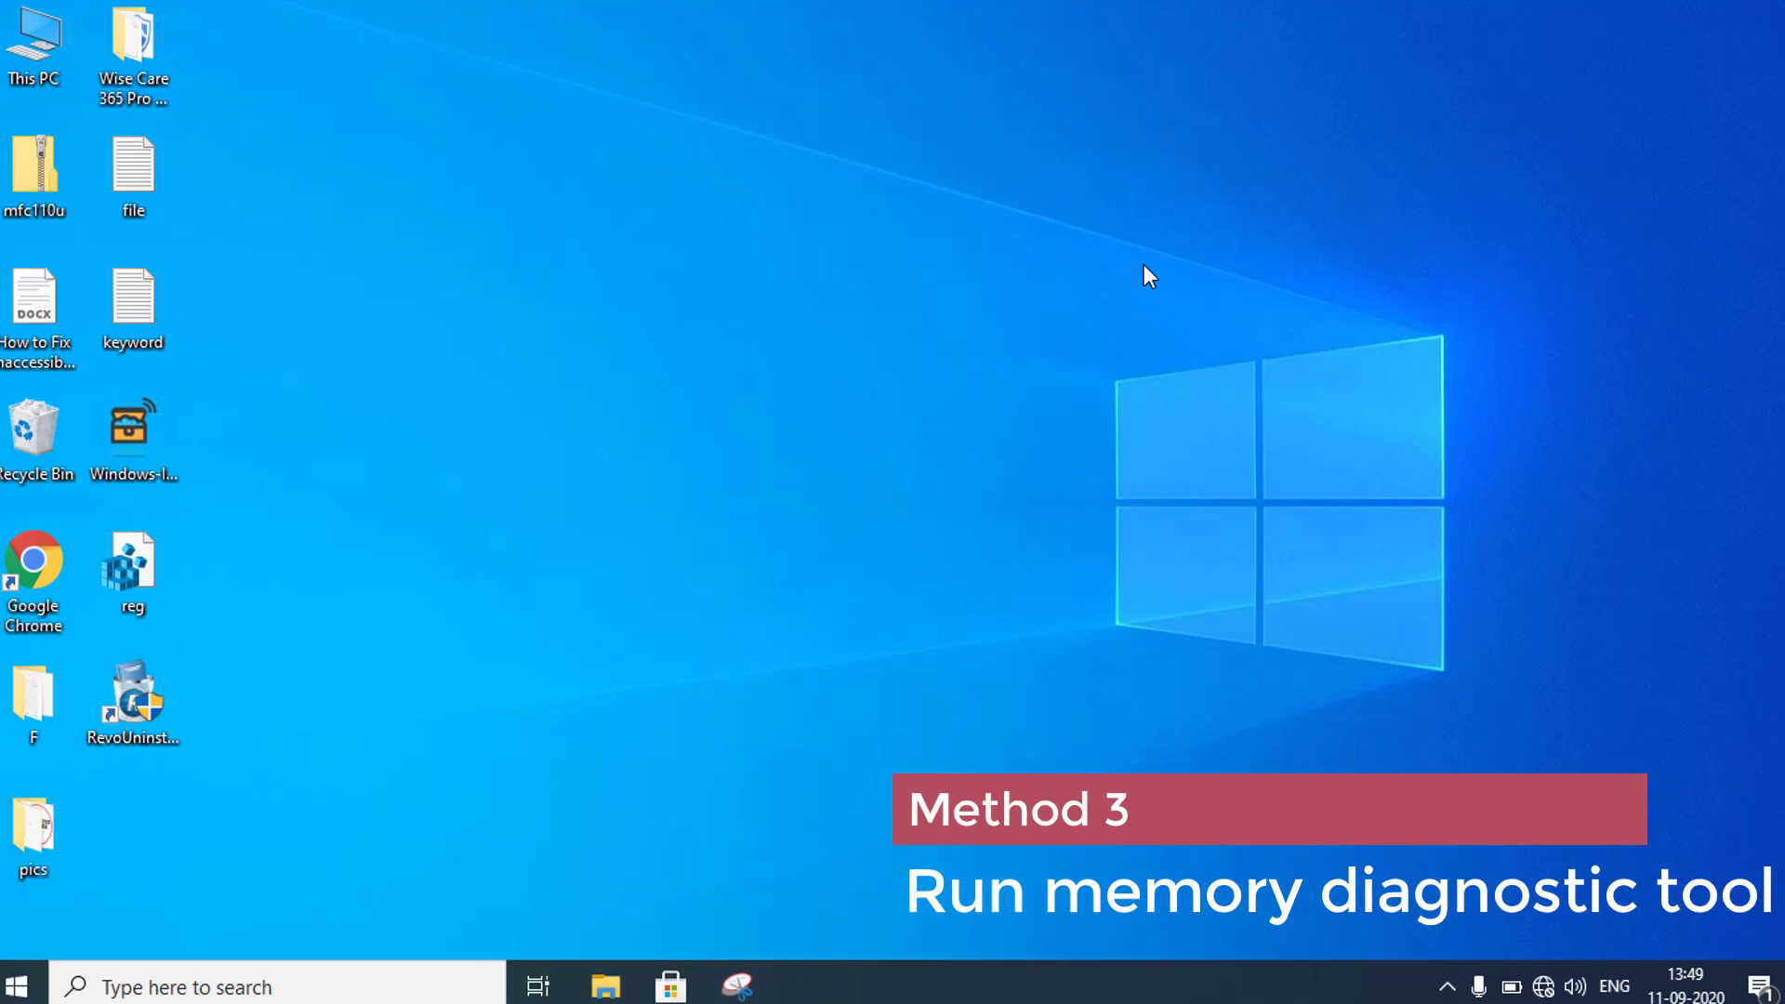
Search Start for 'diagnose' and launch 'Diagnose your computer's memory problems'
key("super")
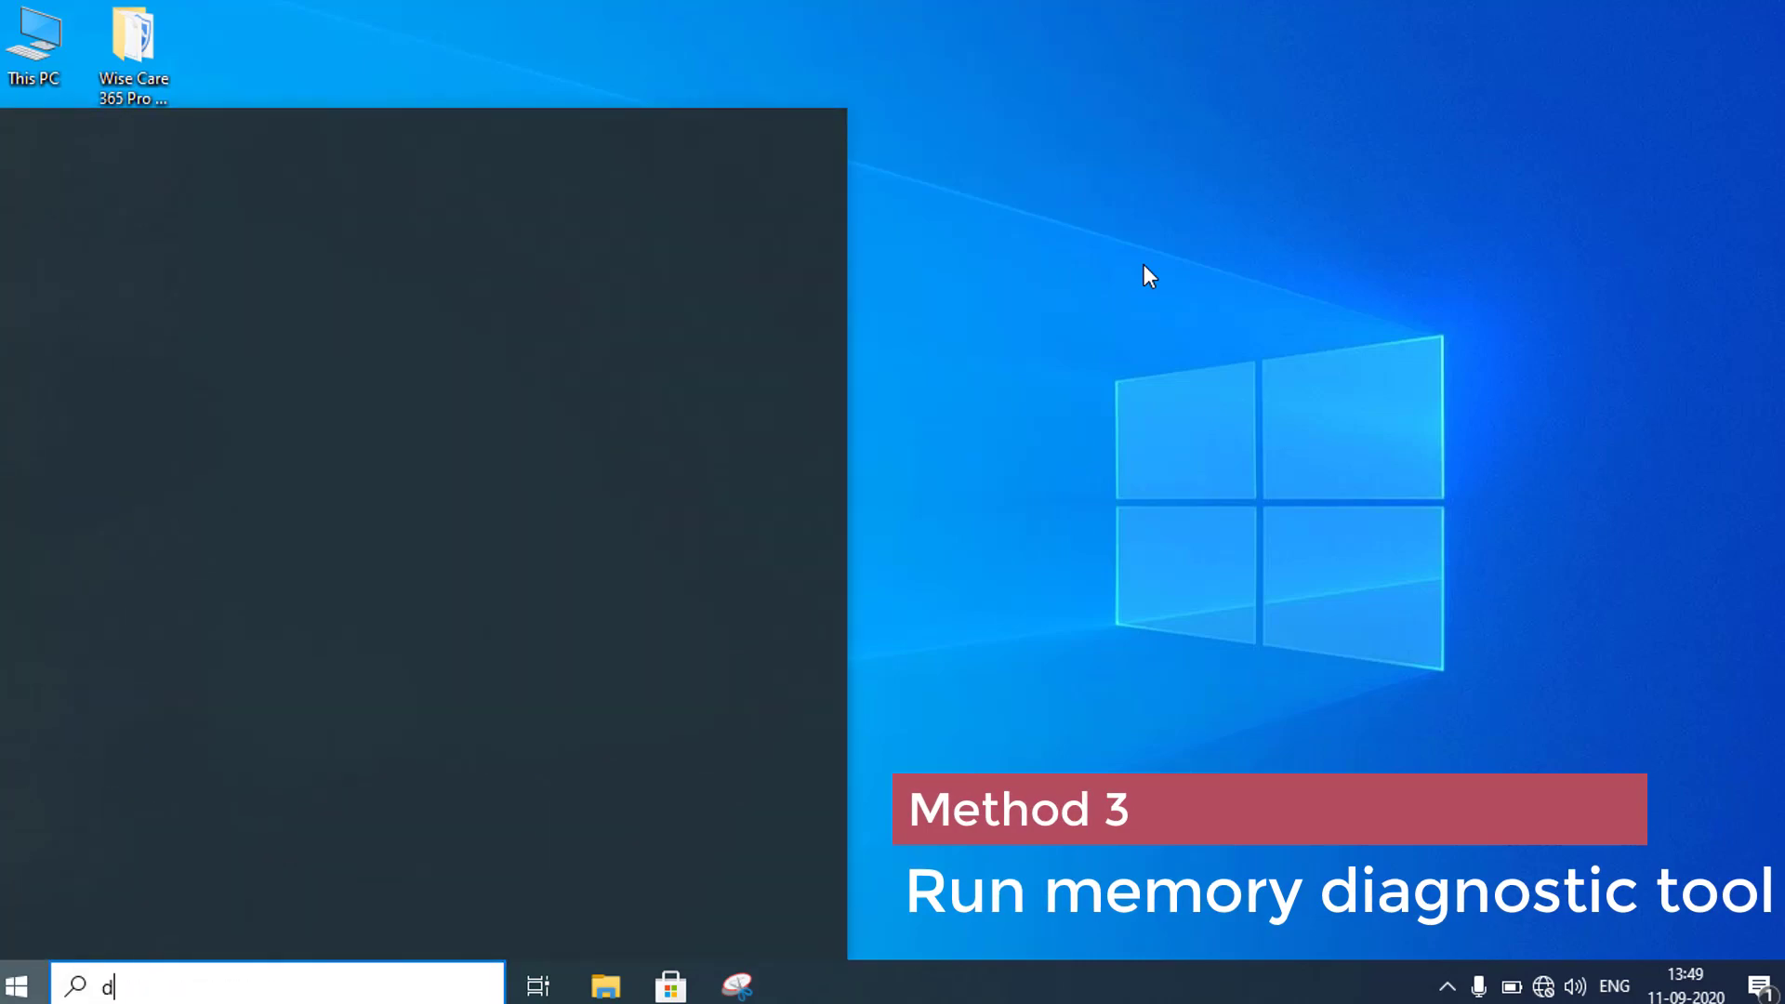
type("diagnose")
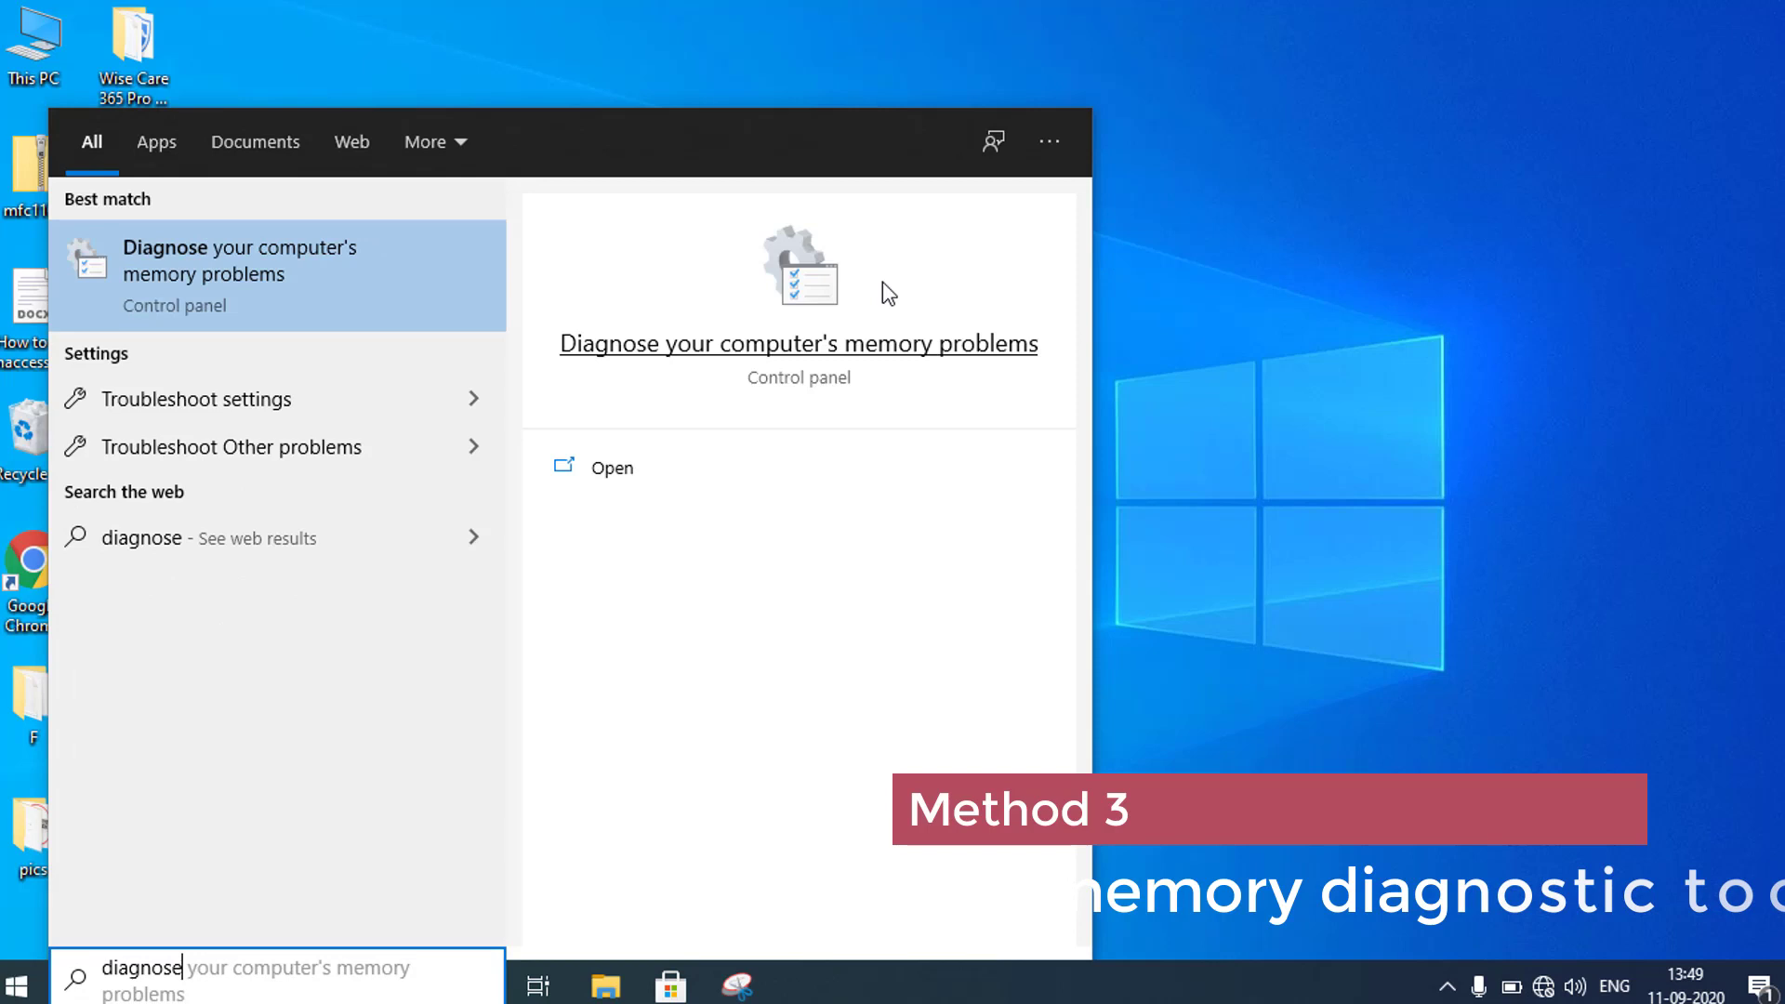
left_click(307, 268)
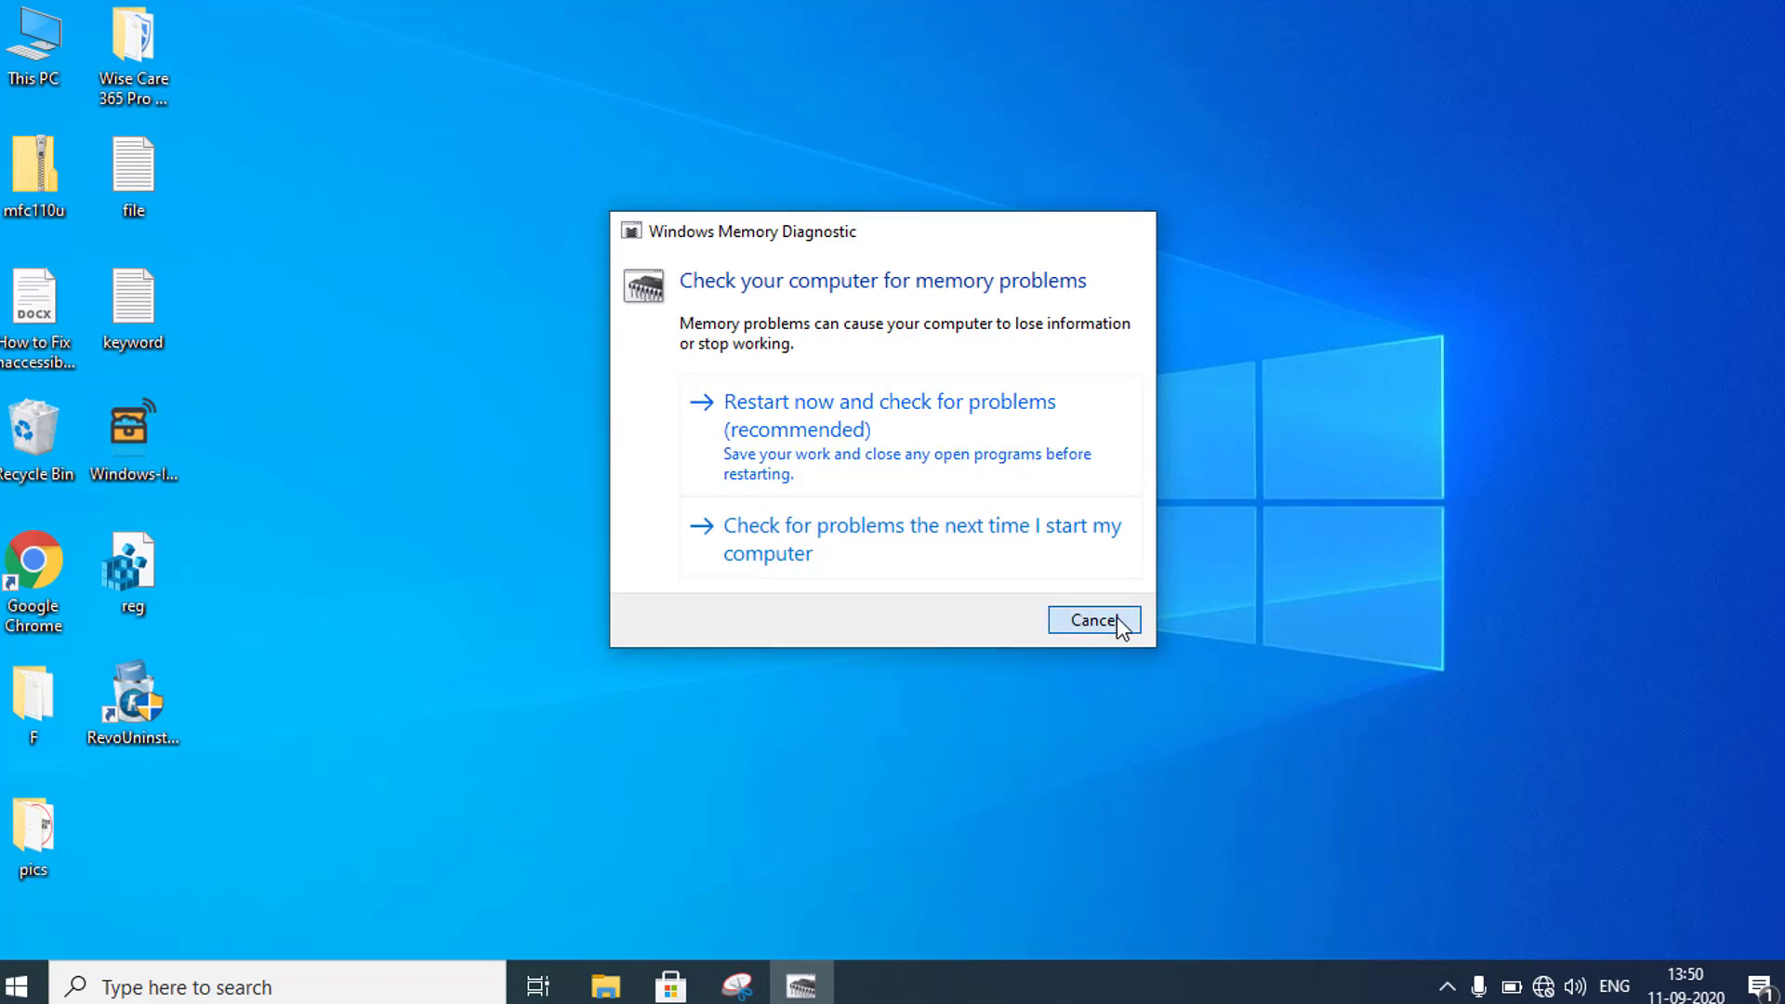
Cancel Windows Memory Diagnostic without scheduling a memory check
left_click(1093, 619)
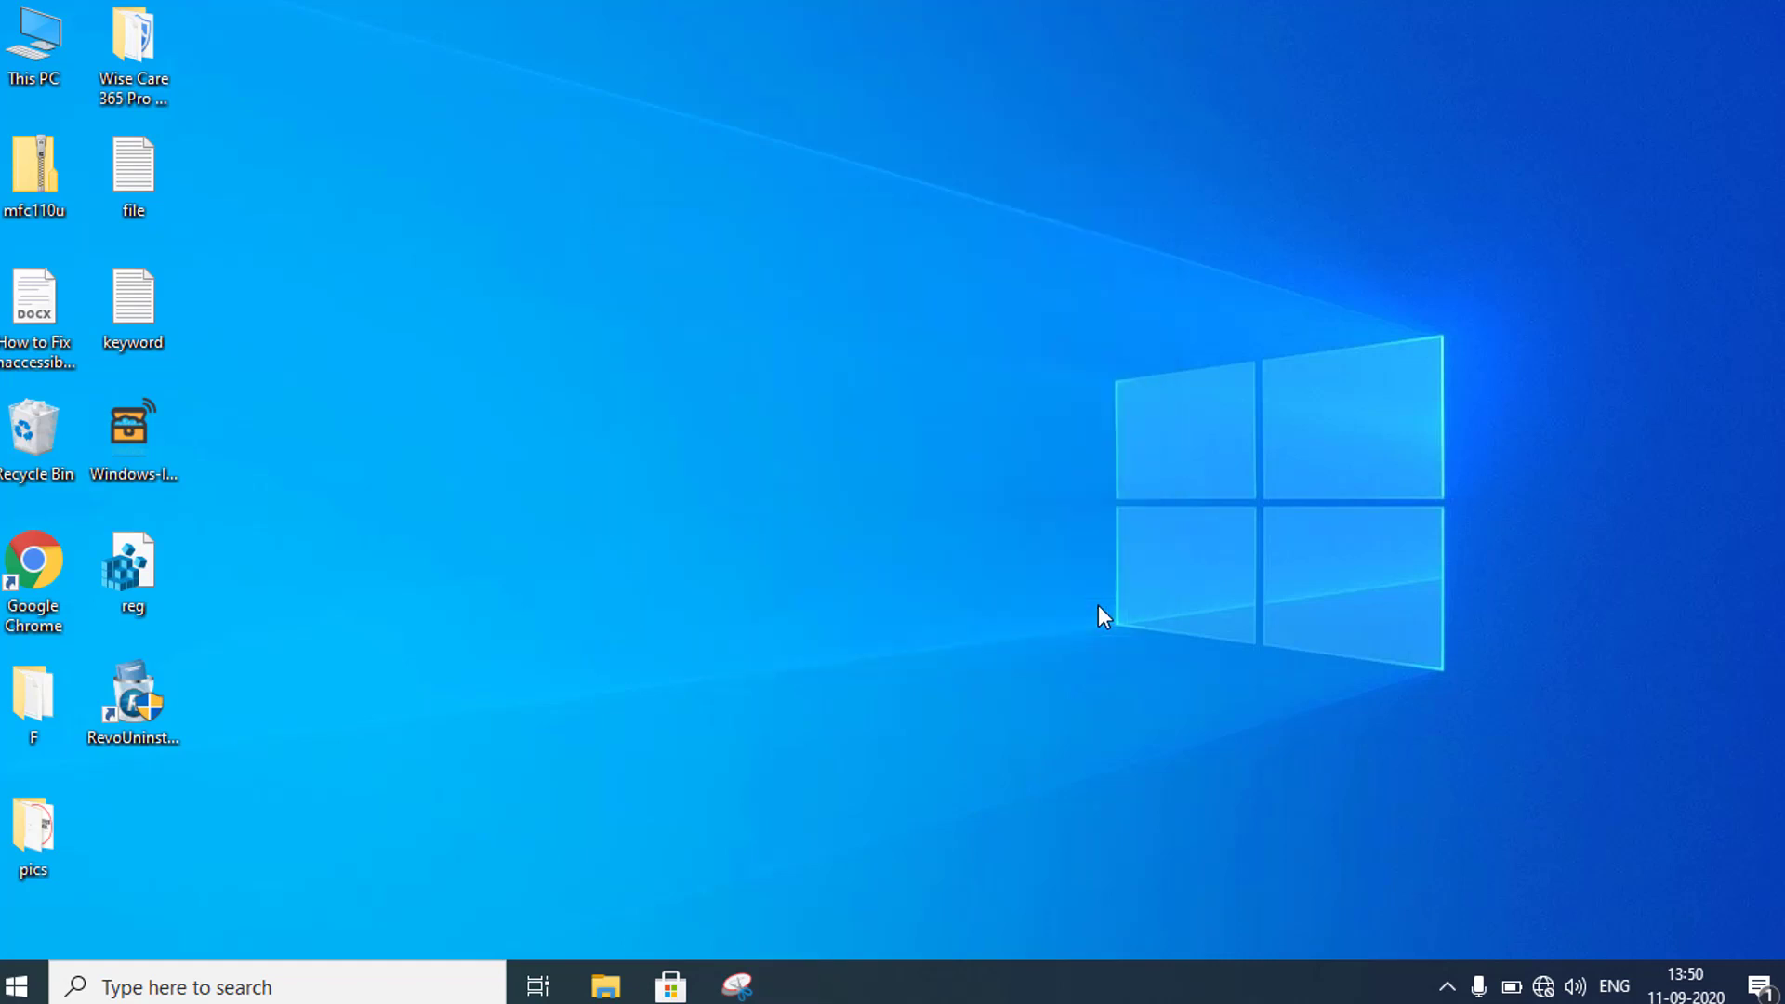